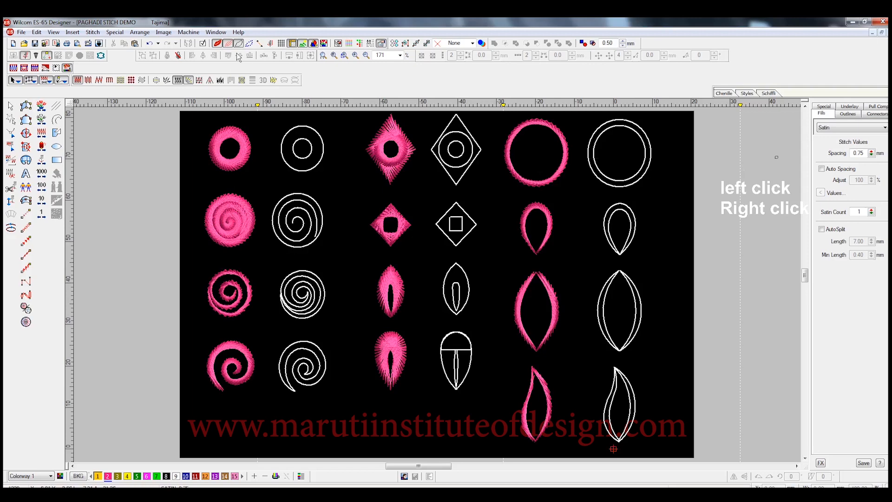
Start a satin column on the two concentric circles, placing crossing point pairs on the outer circle's upper half, tangent to the inner circle.
left_click(249, 45)
left_click_drag(325, 176, 355, 182)
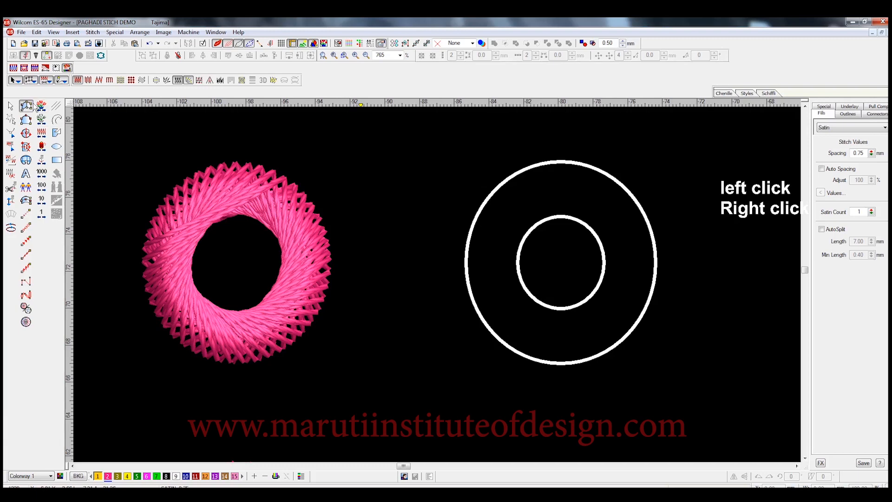
left_click(489, 326)
left_click(557, 163)
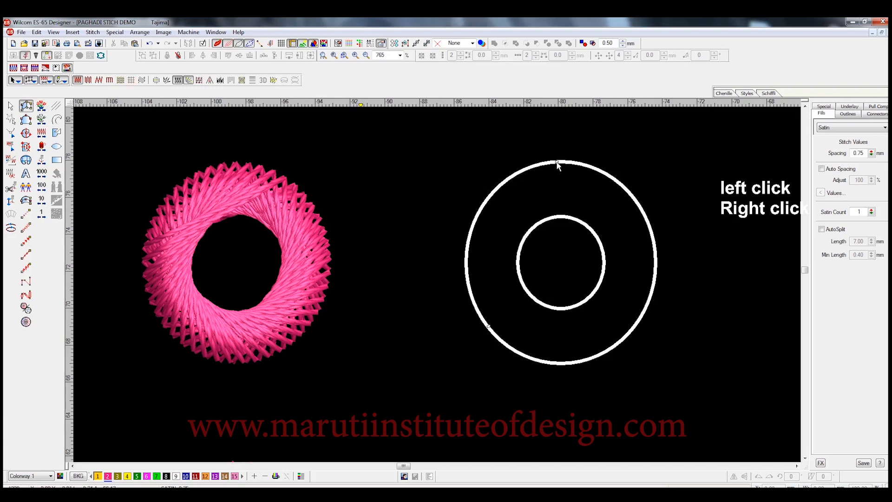
left_click(479, 225)
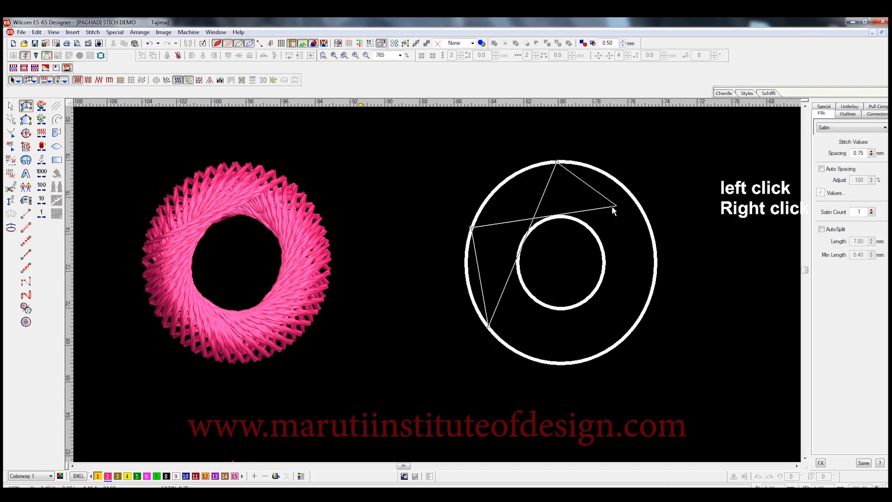
right_click(640, 207)
right_click(557, 163)
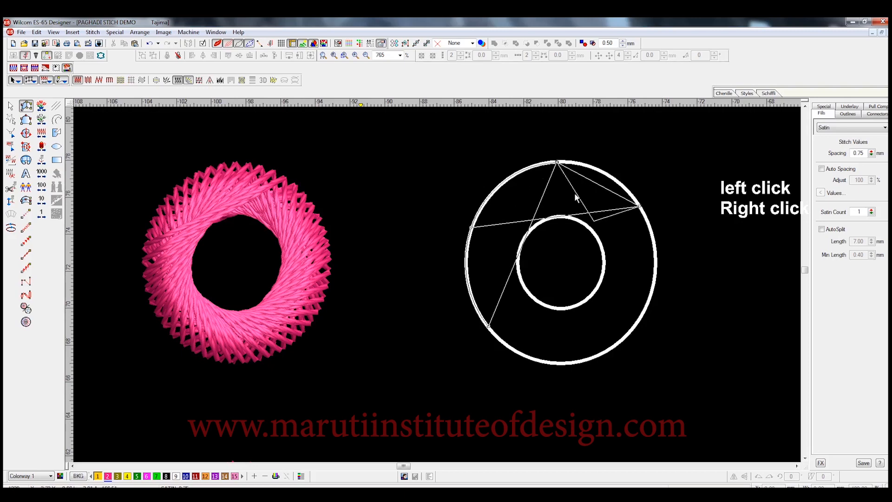
right_click(640, 321)
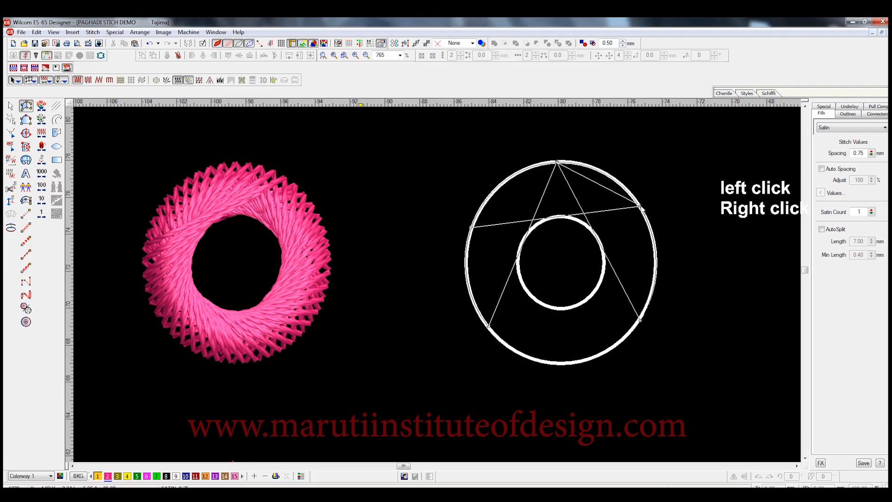
Continue the crossing point pairs around the outer circle's lower half back to the top and generate the satin ring.
right_click(640, 207)
right_click(559, 362)
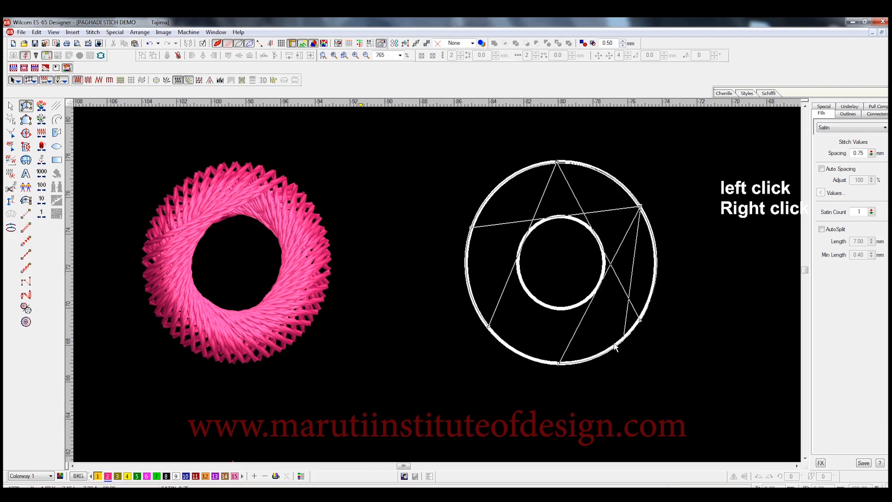
right_click(641, 321)
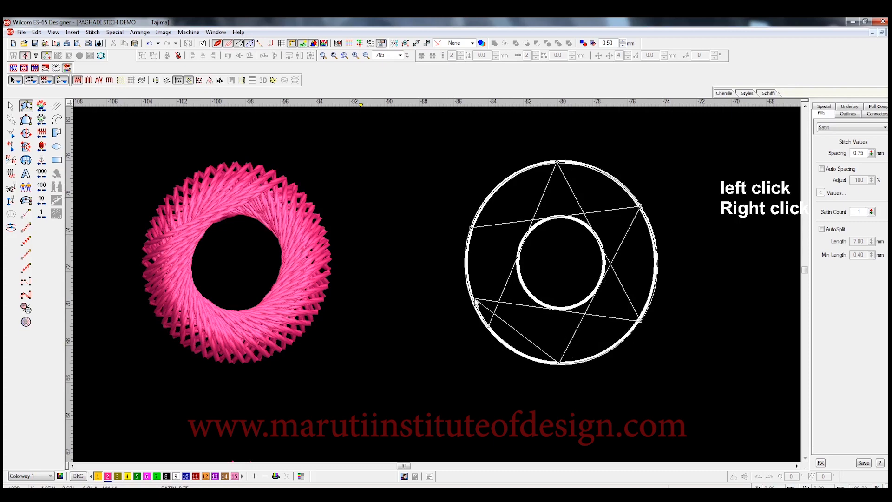
right_click(474, 299)
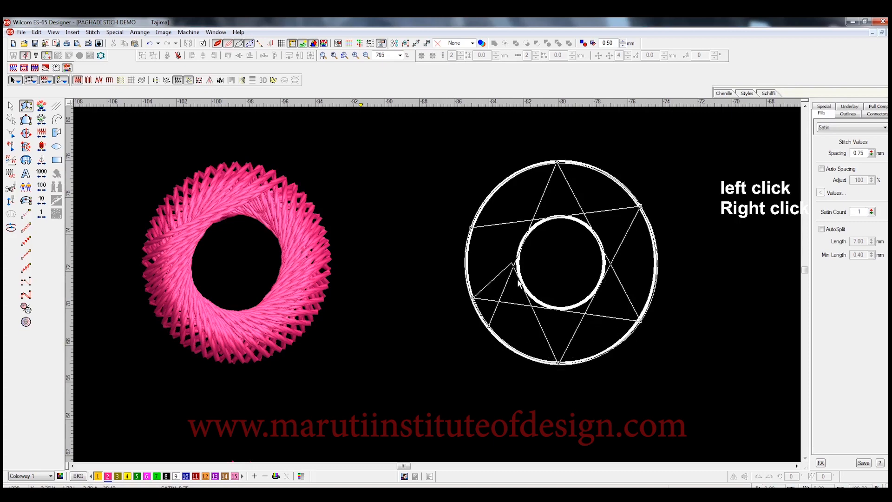
right_click(488, 194)
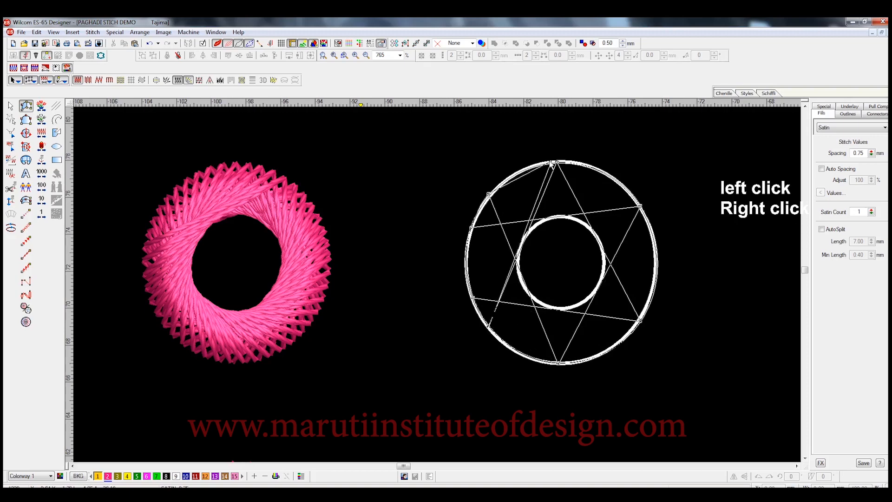
key("Return")
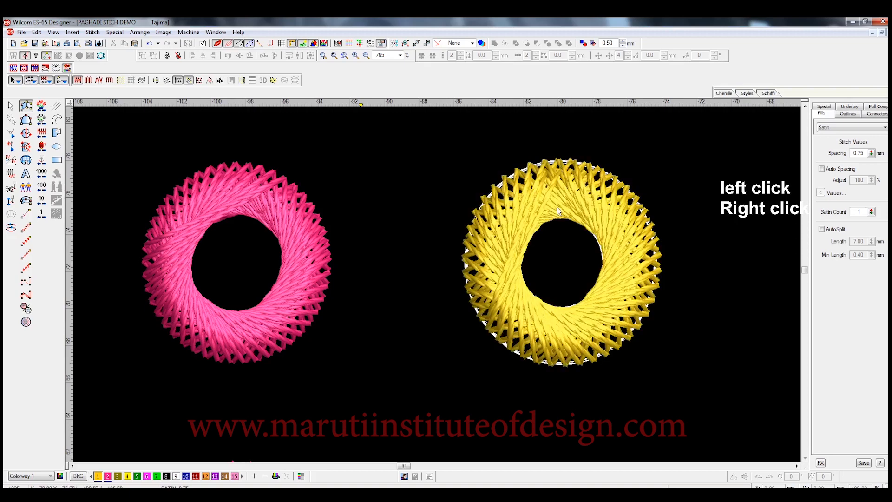
key("Escape")
Reshape the spiral outline in the second row by nudging two nodes on its second turn's lower-right curve slightly outward.
scroll(564, 198, "down", 3)
key("shift+z")
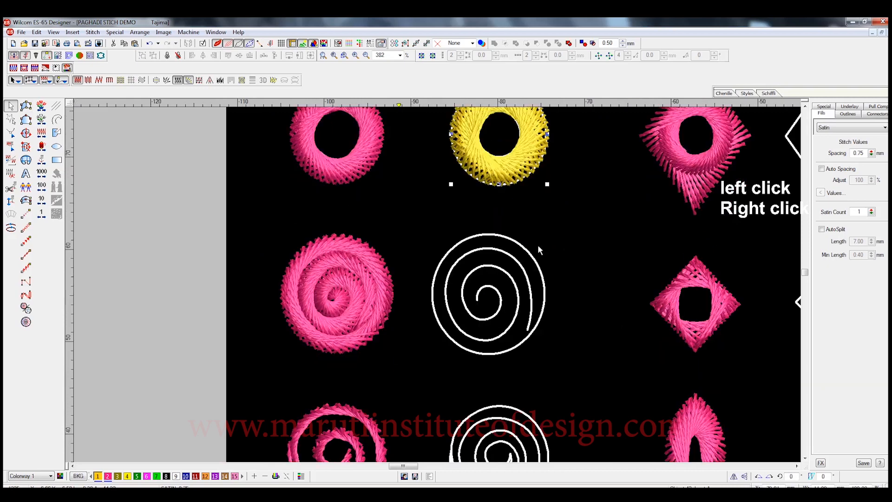
left_click_drag(249, 213, 584, 375)
left_click(26, 105)
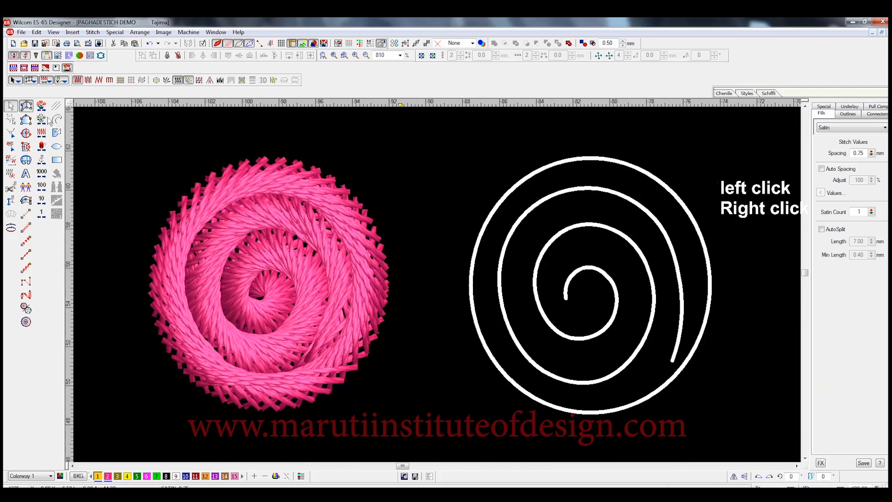
left_click(634, 360)
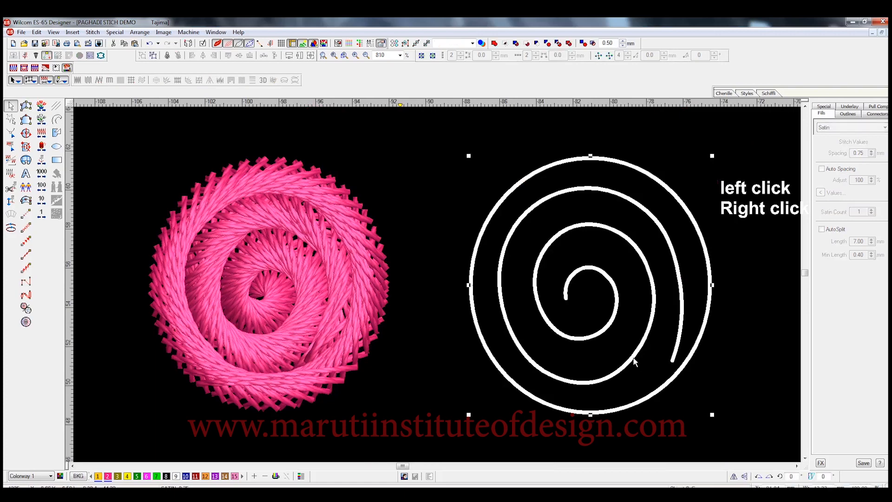
key("h")
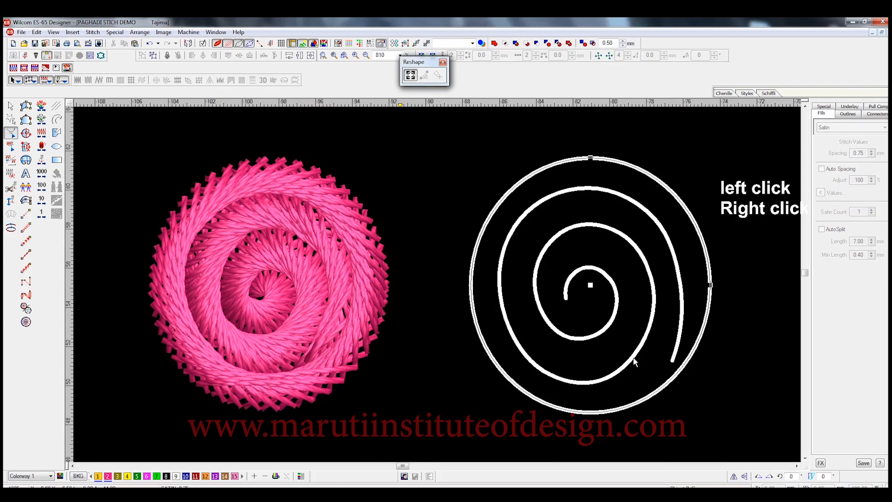
left_click(634, 360)
left_click_drag(641, 345, 643, 348)
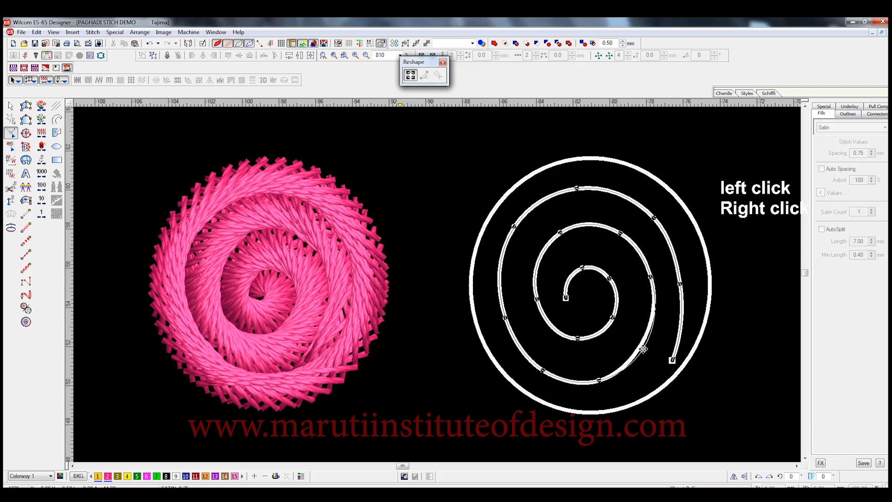
key("Return")
left_click(600, 382)
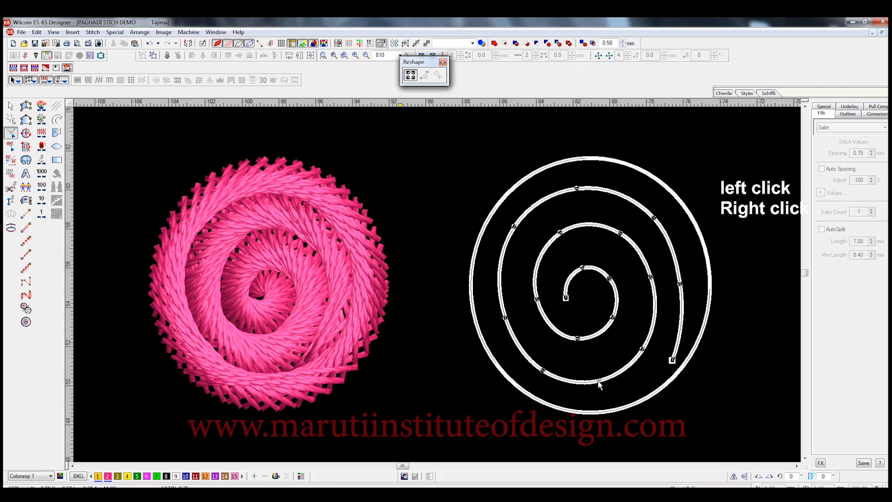
left_click_drag(599, 380, 600, 384)
key("Return")
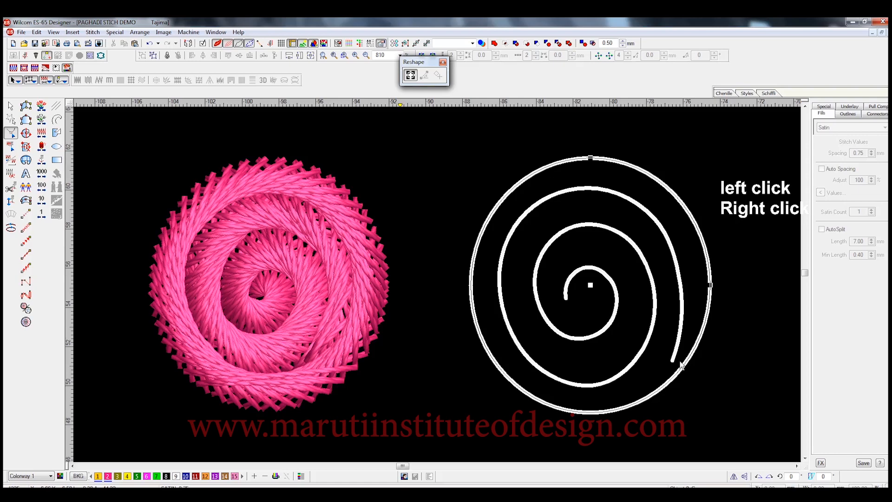
Move the spiral's outer end node onto the surrounding circle and nudge the bottom node of the second turn slightly upward.
left_click(672, 359)
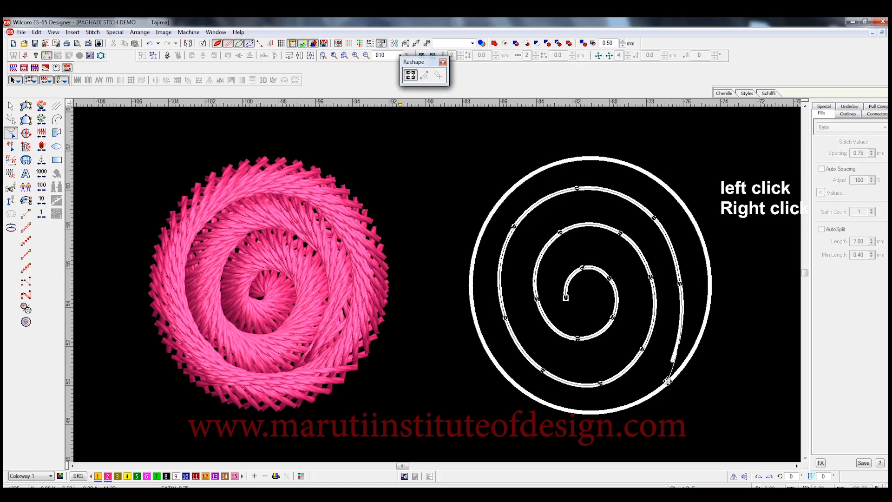
left_click_drag(667, 381, 667, 381)
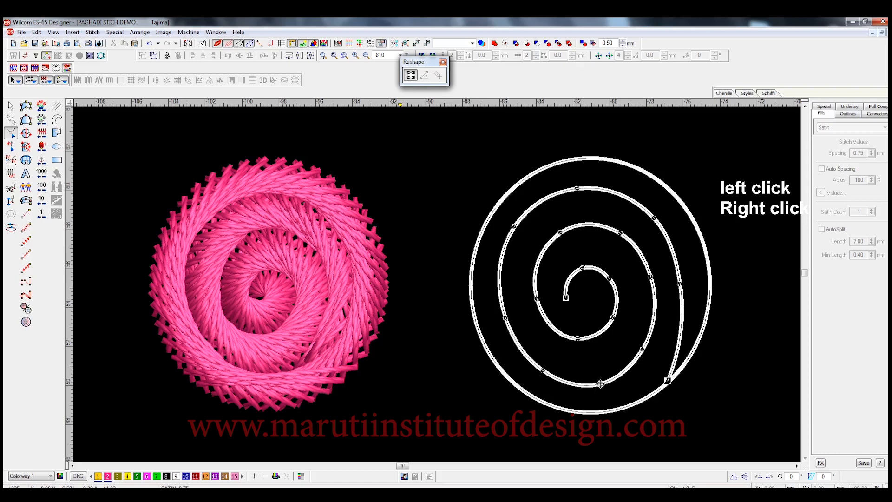
left_click_drag(600, 383, 599, 379)
key("Return")
key("Escape")
Start a satin column where the spiral meets the outer circle, placing crossing point pairs counterclockwise to the circle's upper-left arc.
left_click(28, 110)
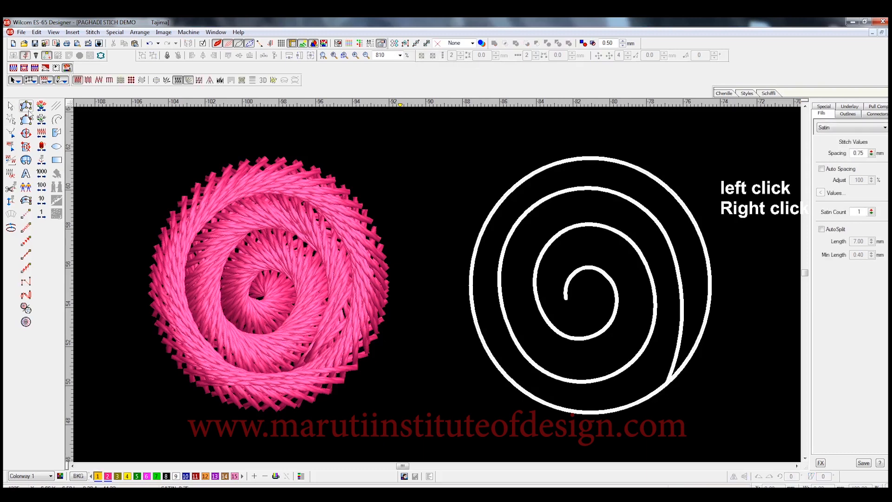
left_click(670, 385)
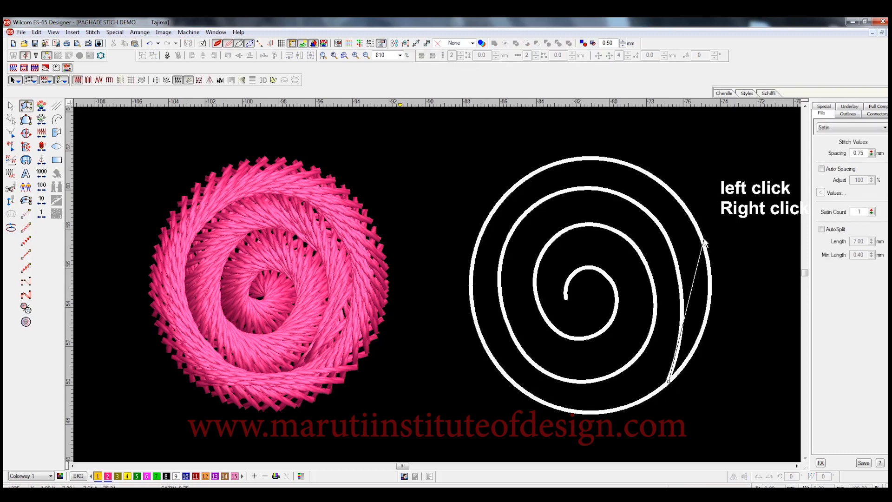
left_click(699, 234)
left_click(698, 344)
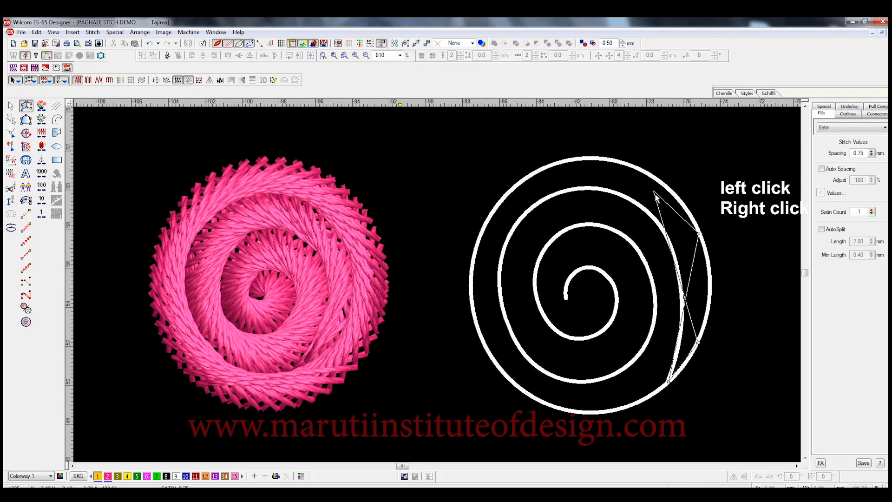
left_click(653, 177)
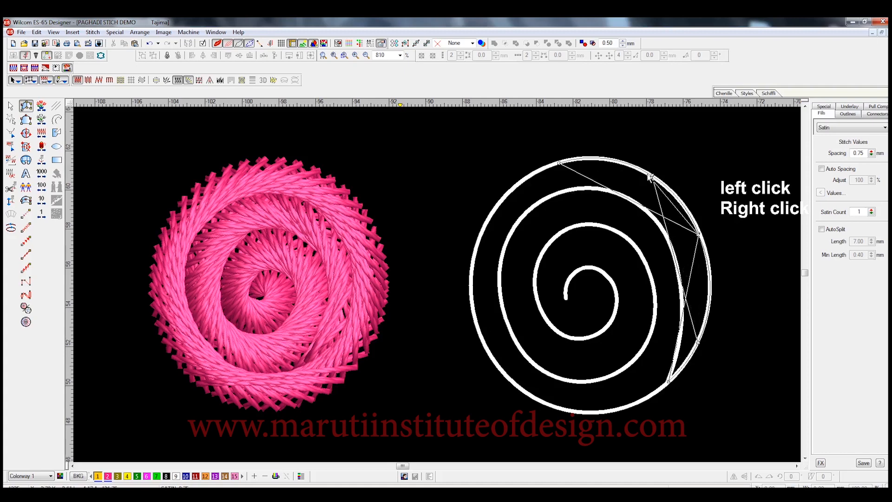
left_click(558, 163)
left_click(496, 206)
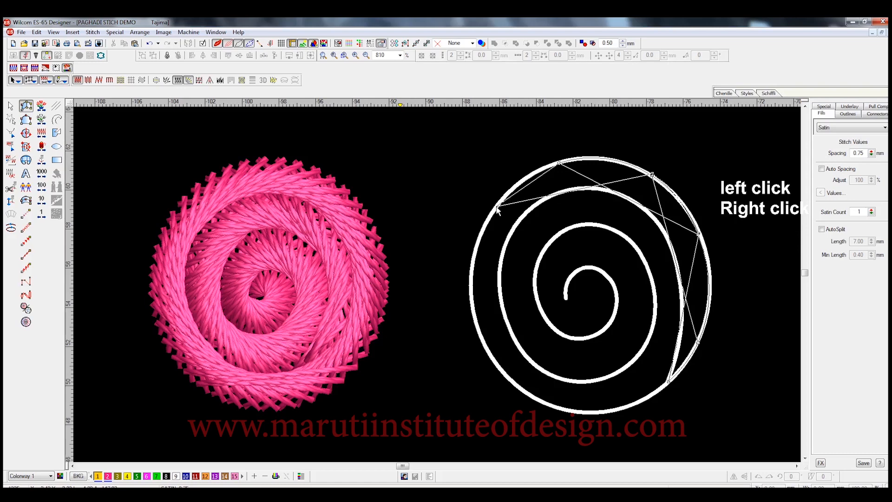
left_click(558, 164)
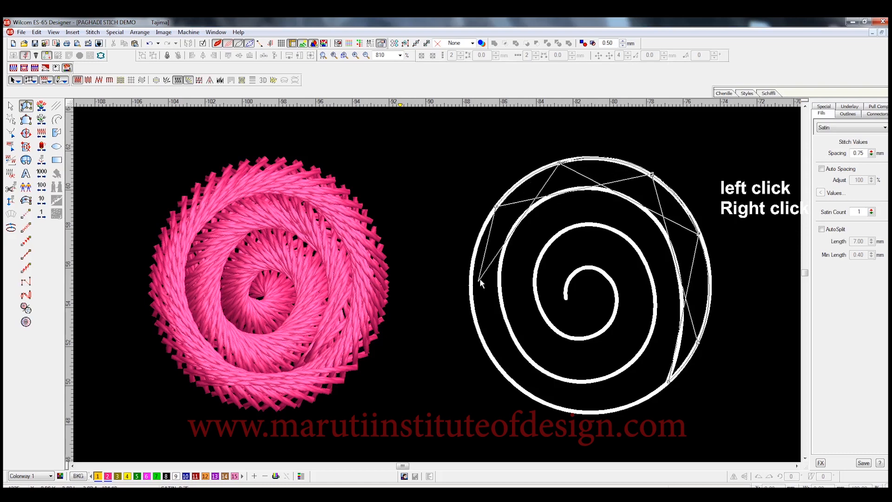
Continue the satin column's crossing point pairs down the outer circle's left side and along its bottom to the lower right.
left_click(473, 290)
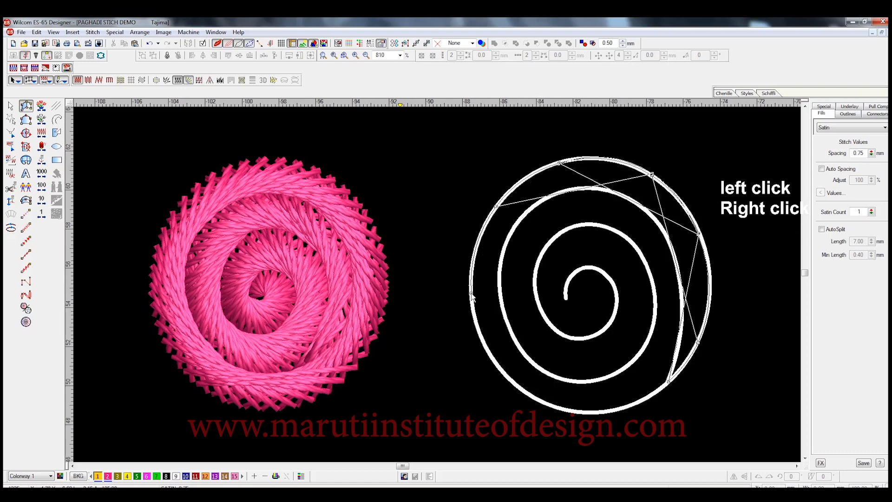
left_click(497, 209)
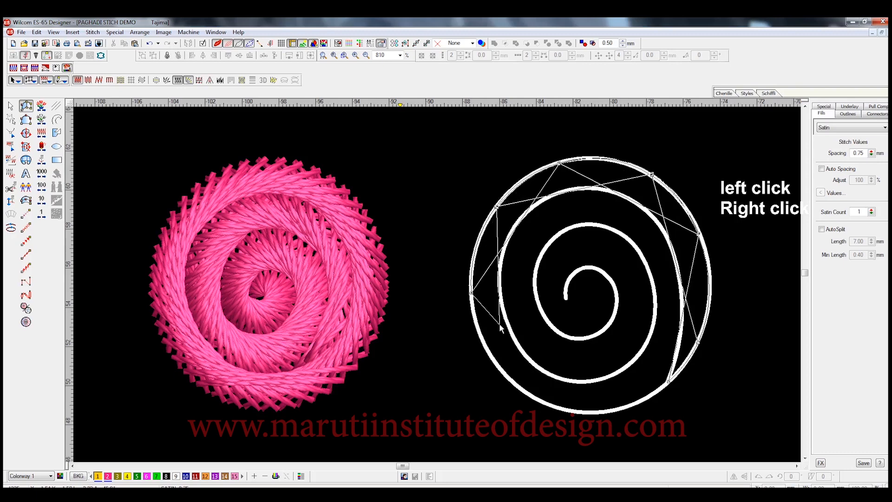
left_click(502, 372)
left_click(473, 295)
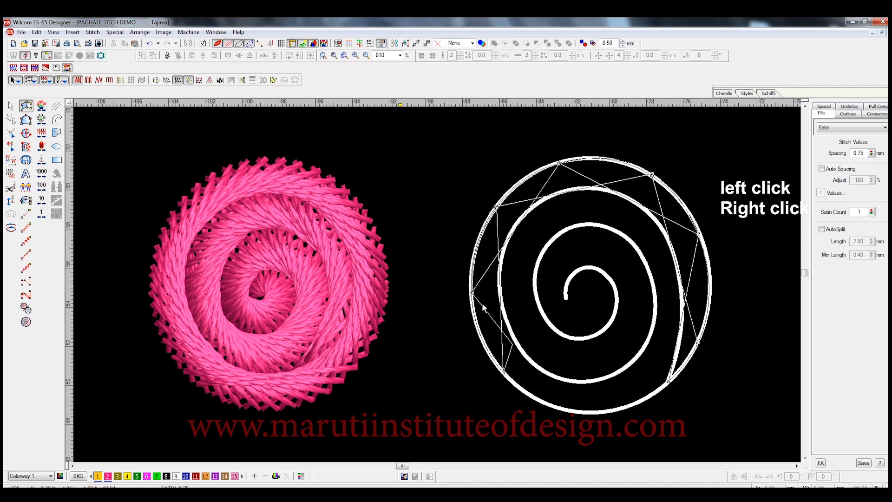
left_click(574, 411)
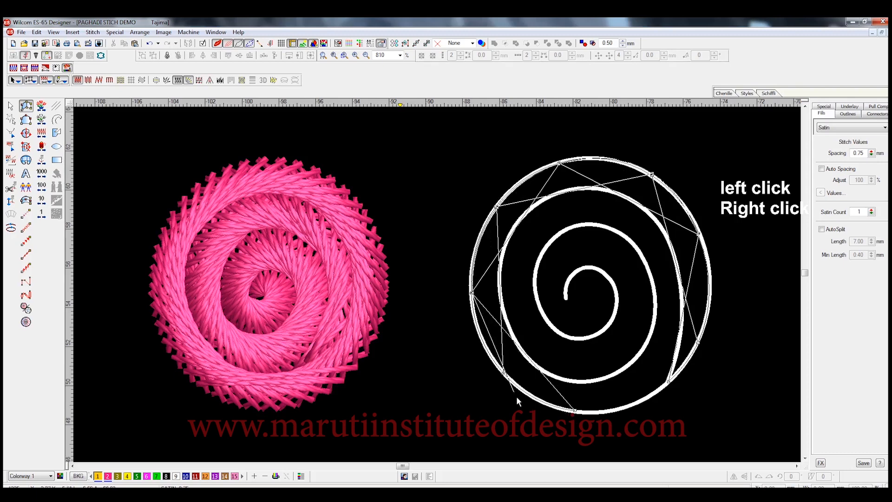
left_click(506, 375)
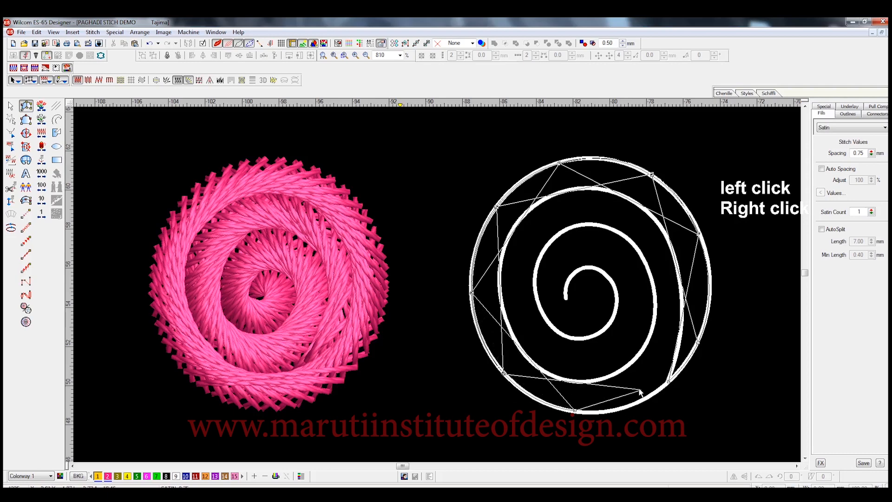
left_click(656, 391)
Continue the satin column's crossing point pairs counterclockwise around the spiral's second turn, up its right side, over the top and down to its bottom.
left_click(681, 322)
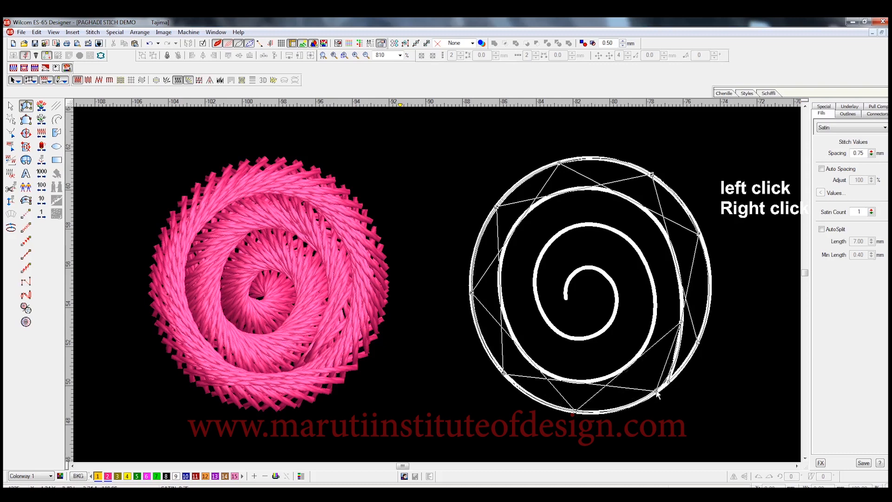
left_click(655, 222)
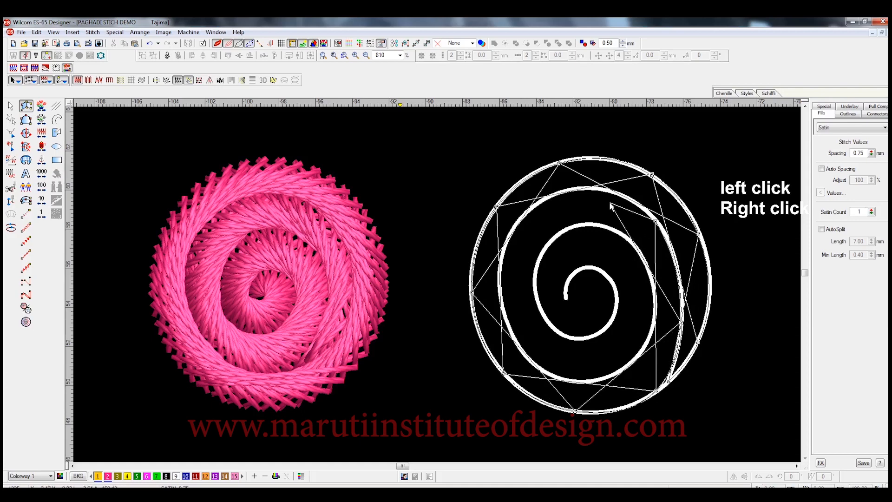
left_click(601, 189)
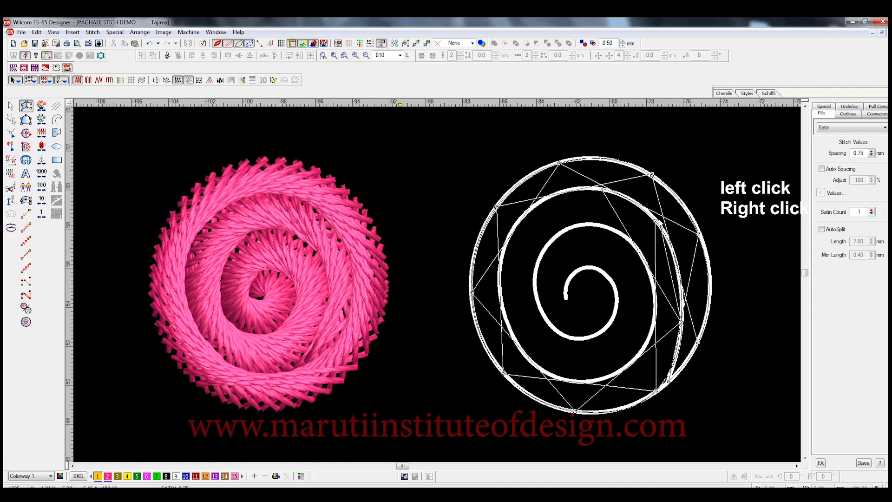
left_click(514, 229)
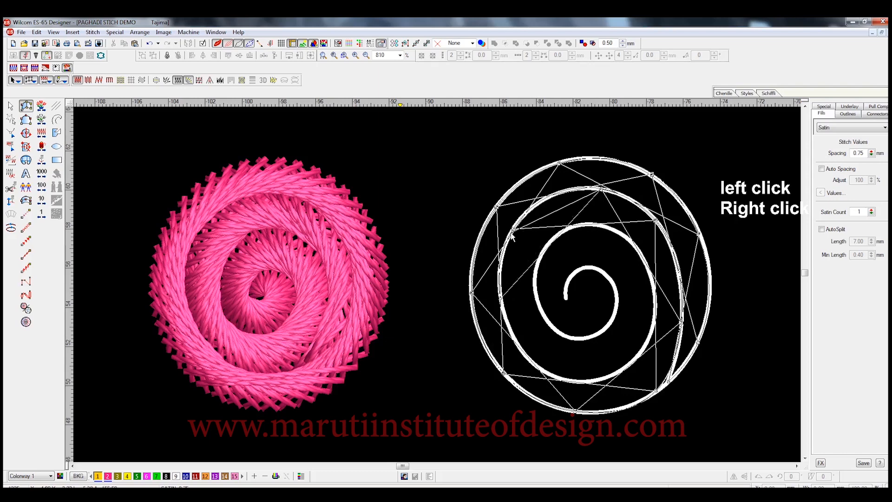
left_click(501, 299)
left_click(561, 381)
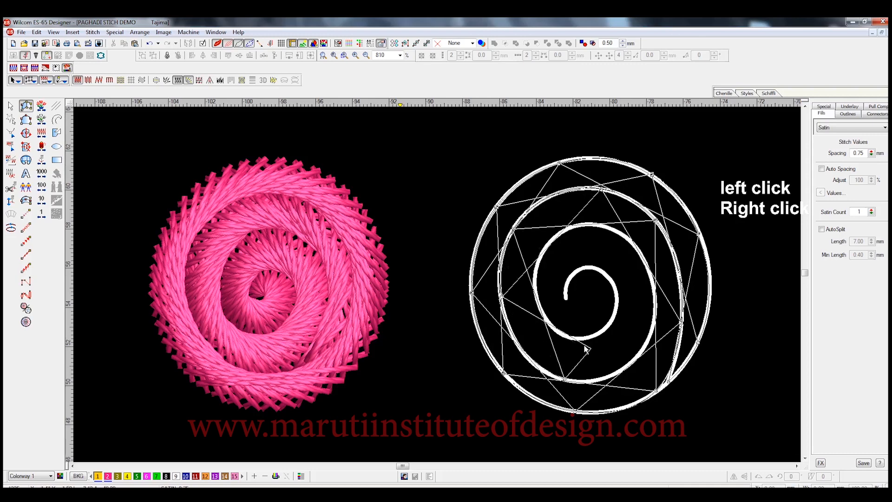
Place the remaining crossing point pairs around the spiral's inner turns to its centre and generate the satin column.
left_click(623, 370)
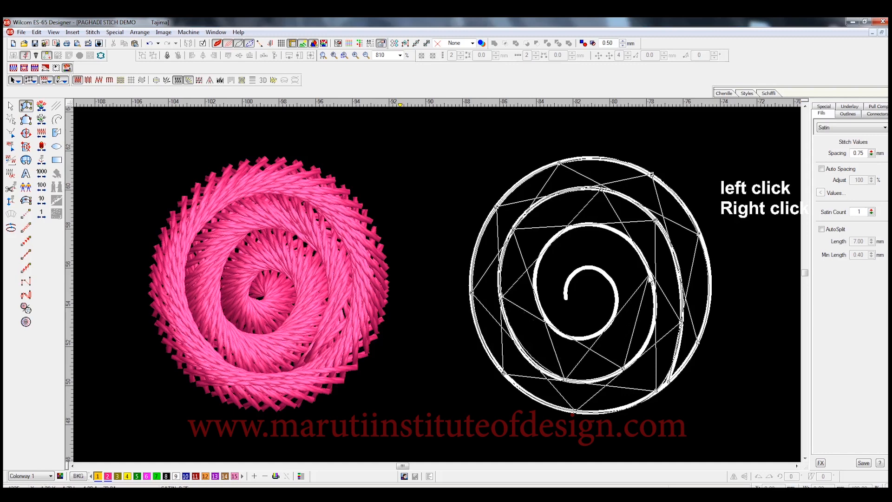
left_click(649, 270)
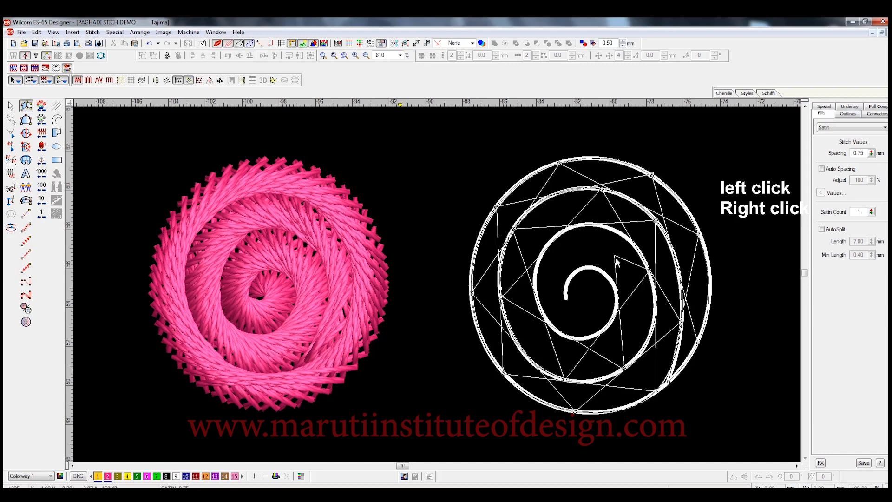
left_click(609, 228)
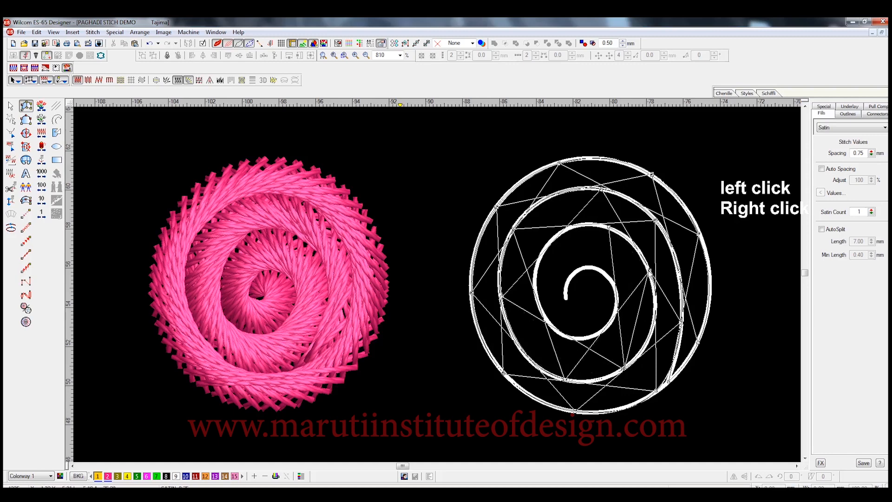
left_click(539, 271)
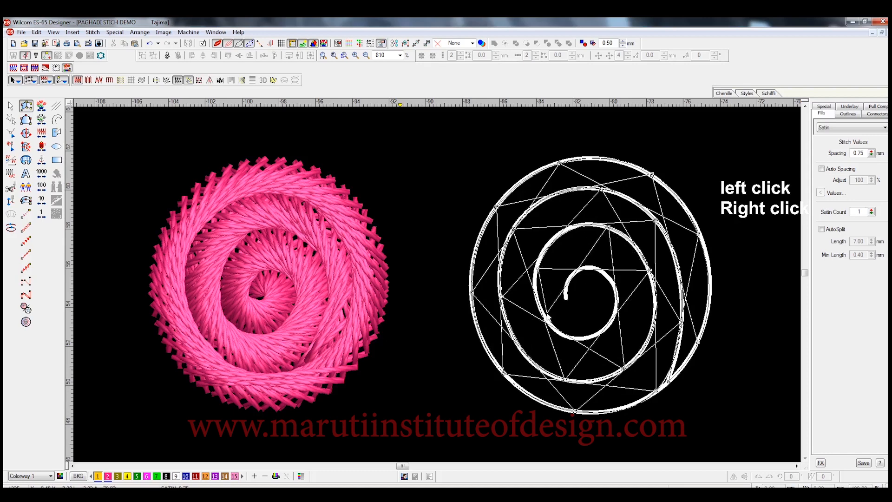
right_click(537, 269)
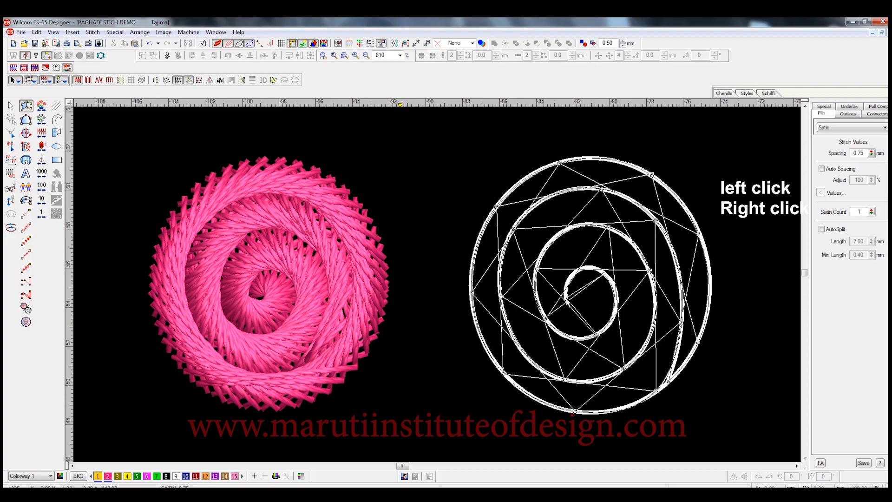
key("Return")
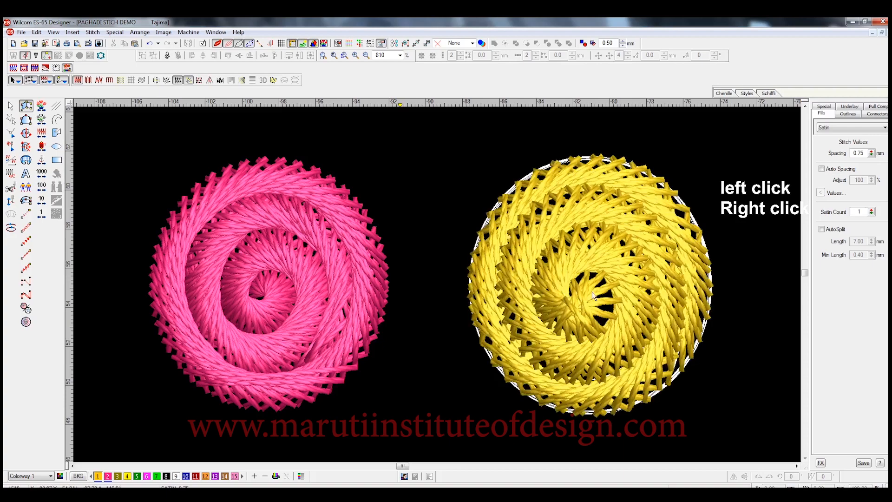
key("Escape")
Start a satin column on the double-line spiral below, placing crossing point pairs from its left-side tip down and along the outer band's bottom.
key("shift+z")
scroll(591, 292, "down", 3)
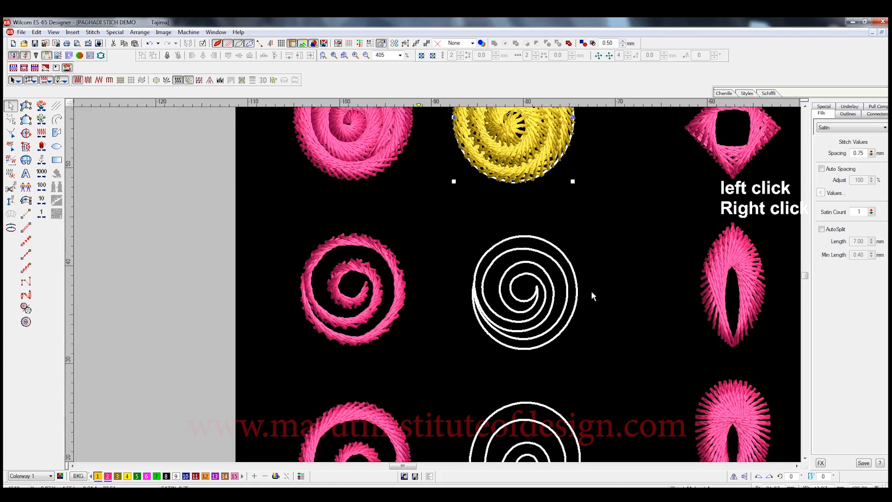
key("b")
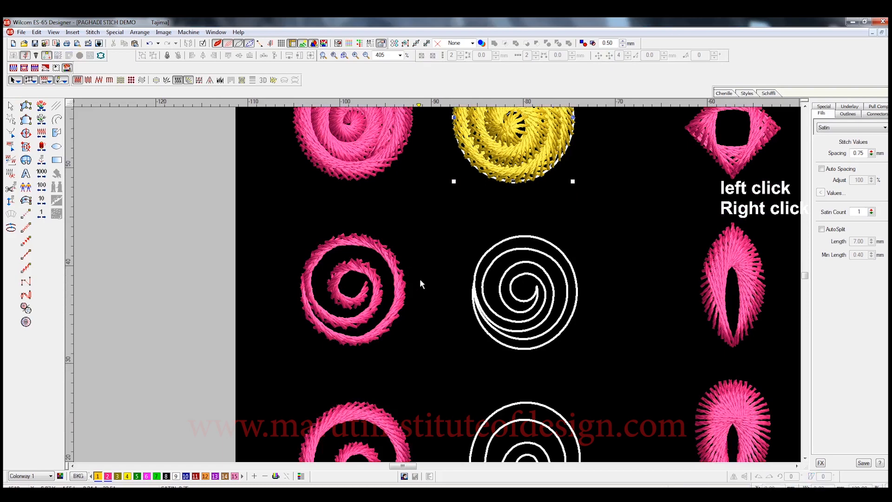
left_click(614, 378)
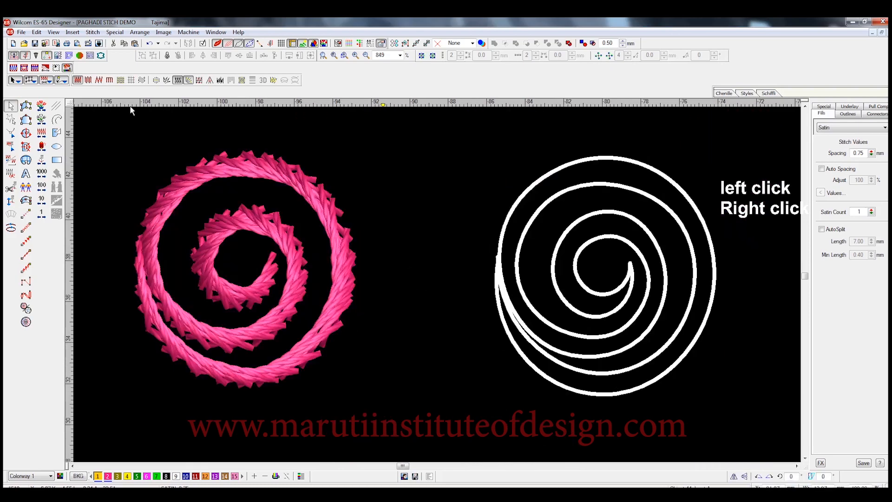
left_click(27, 108)
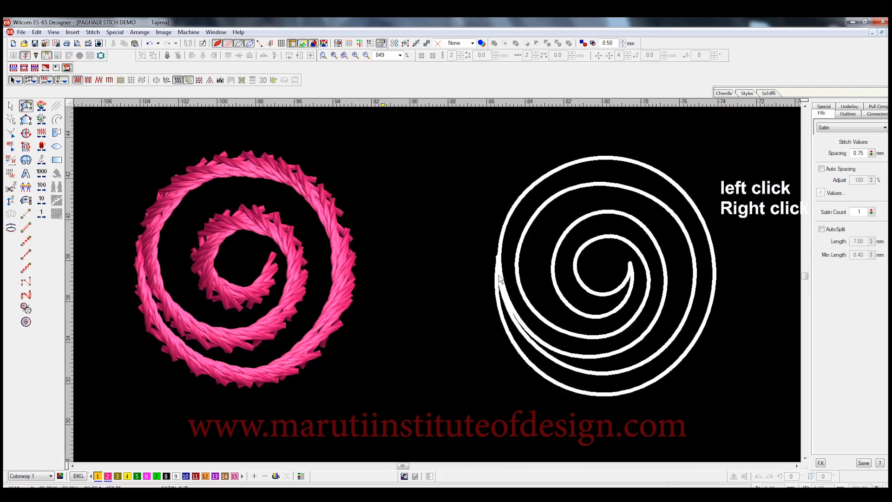
left_click(524, 356)
left_click(502, 314)
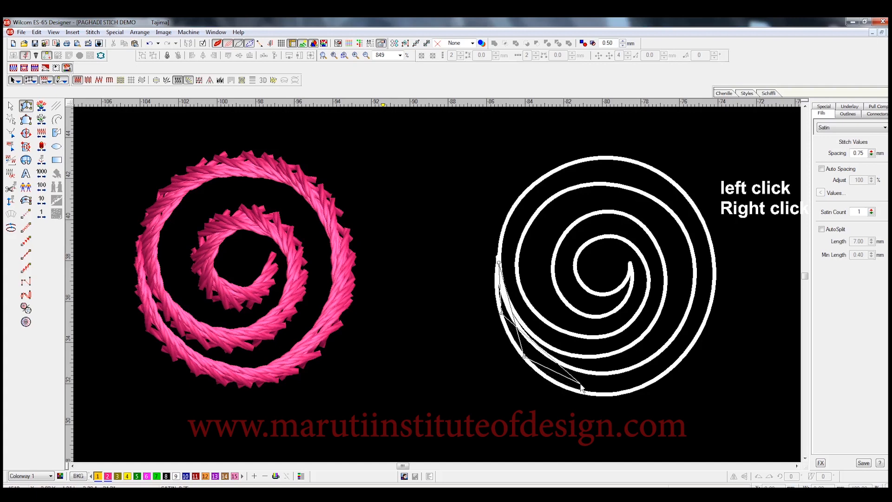
left_click(577, 390)
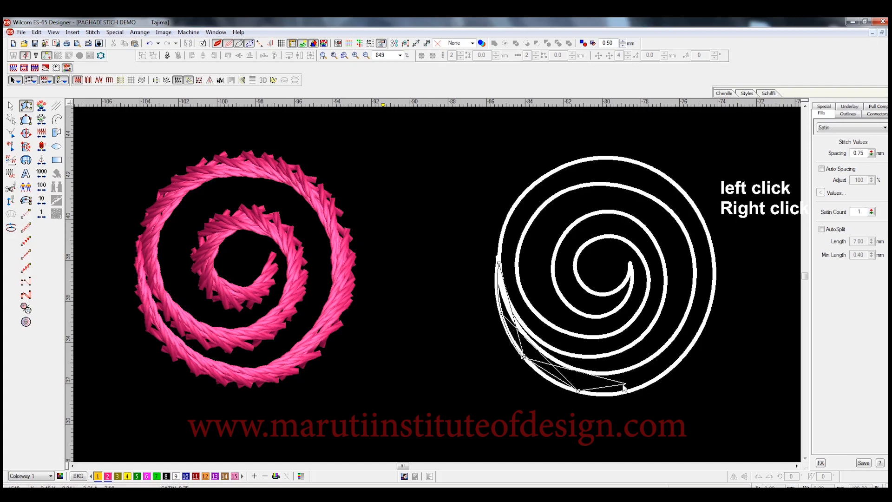
left_click(645, 384)
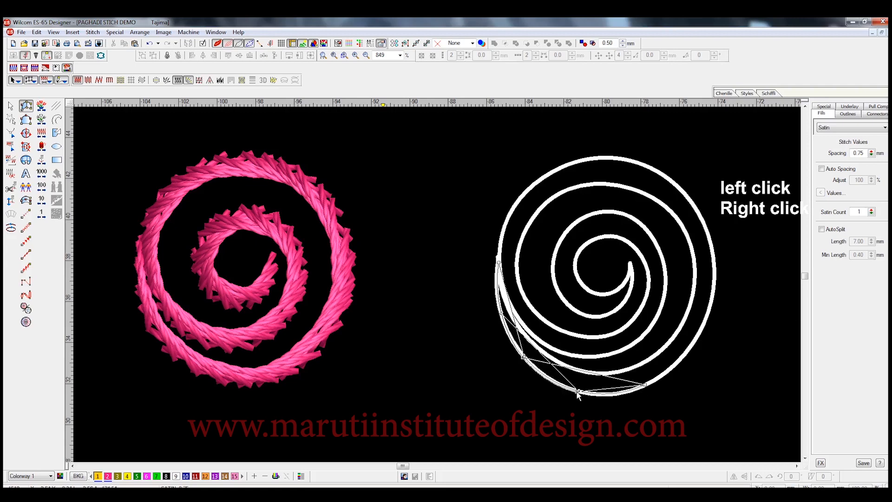
Continue the crossing point pairs up the outer band's right side, over its top and down its upper-left arc.
left_click(695, 342)
left_click(713, 274)
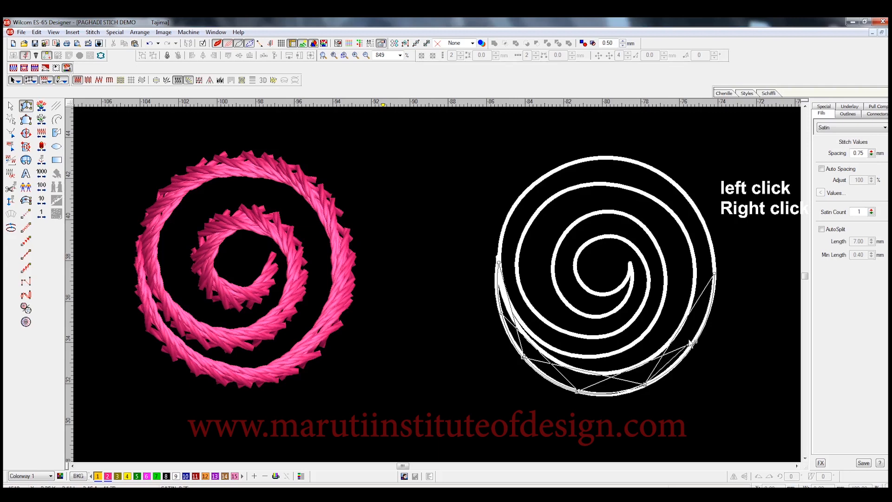
left_click(695, 208)
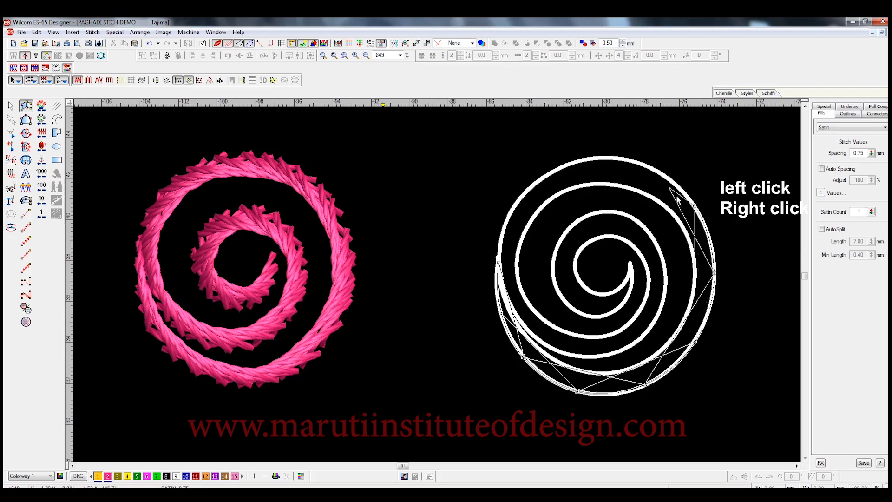
left_click(556, 172)
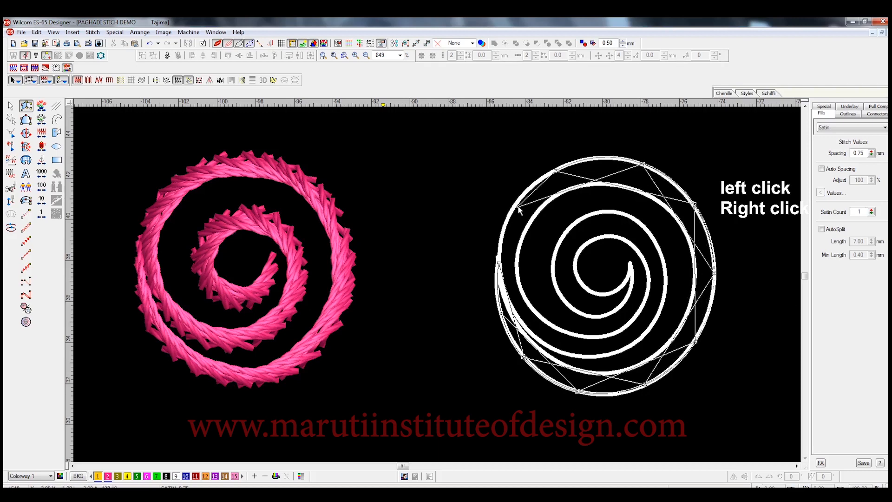
left_click(513, 209)
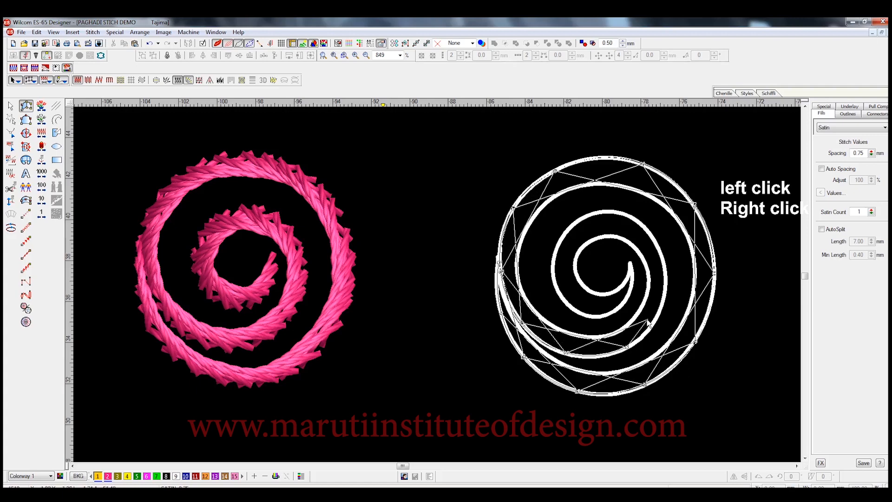
Carry the crossing point pairs around the spiral's inner band to its inner tip and generate the satin column.
left_click(626, 347)
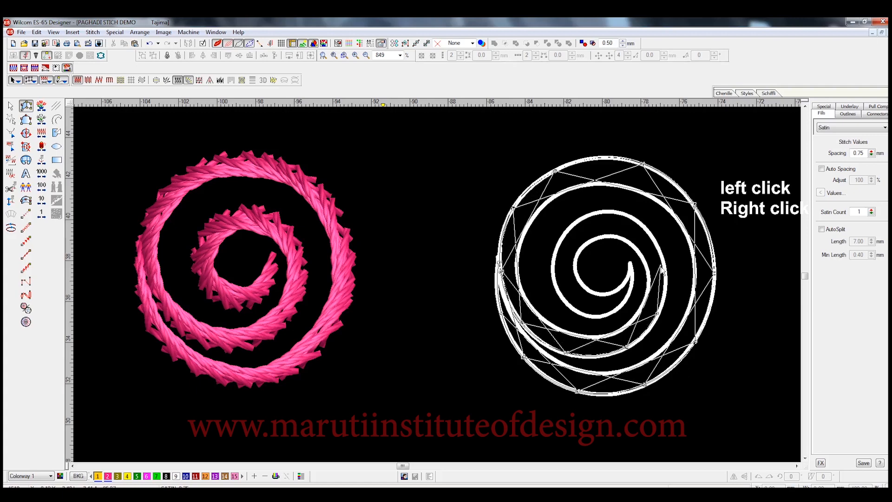
right_click(663, 258)
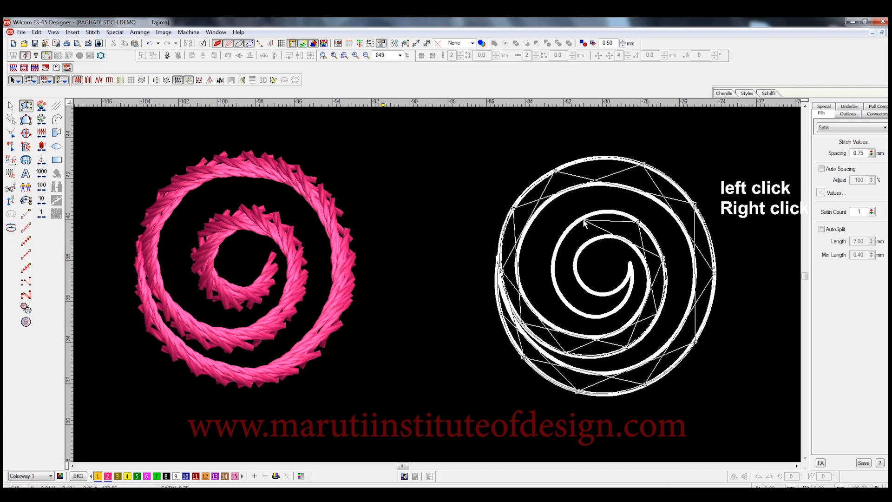
right_click(581, 218)
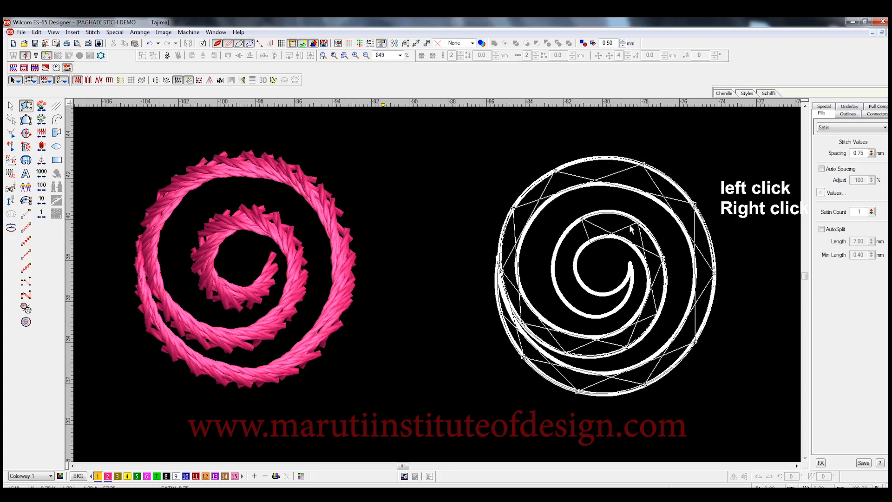
right_click(554, 258)
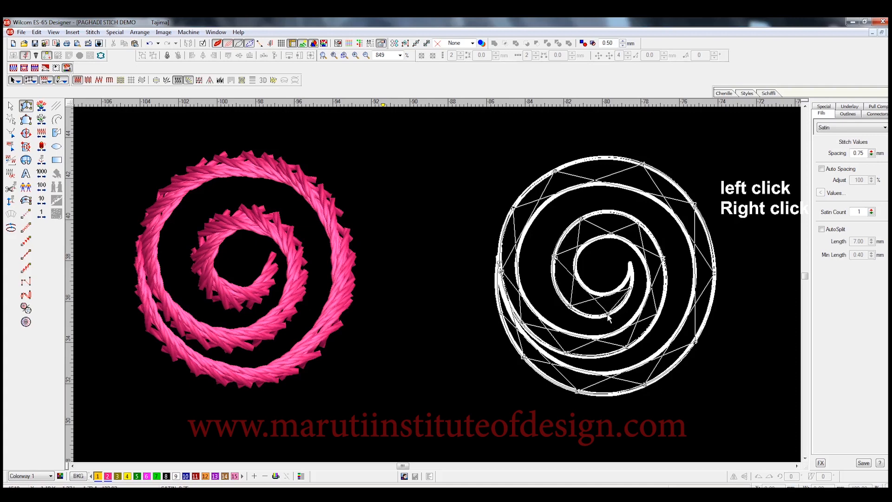
key("Return")
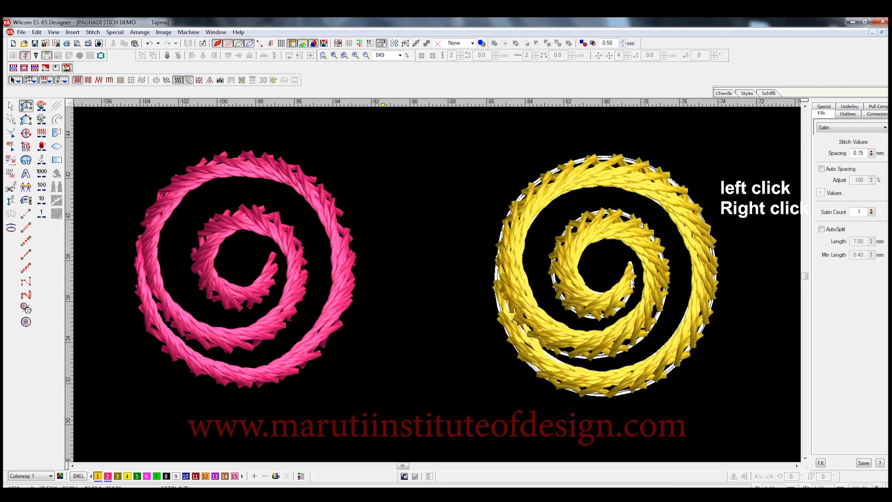
key("Escape")
Start a satin column on the open-tailed spiral below, placing crossing point pairs from its tail tip up the outer band's left side to the top.
key("shift+z")
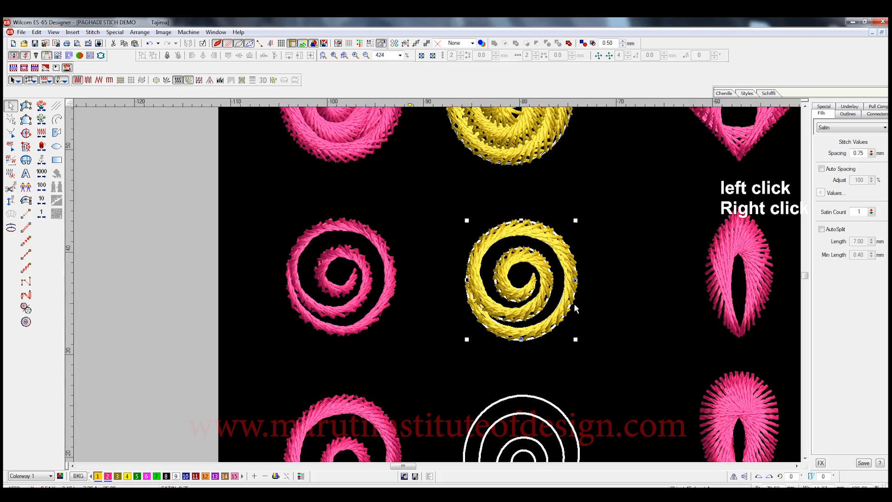
scroll(567, 307, "down", 3)
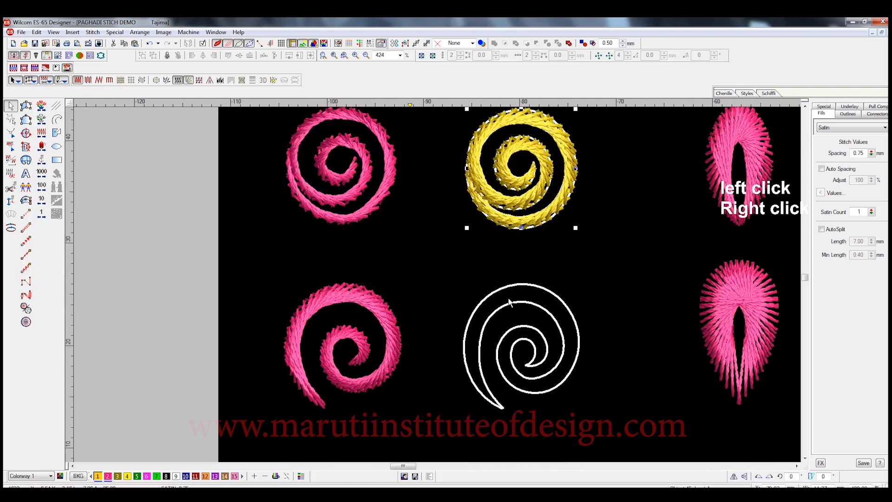
left_click(439, 259)
left_click_drag(604, 424, 612, 444)
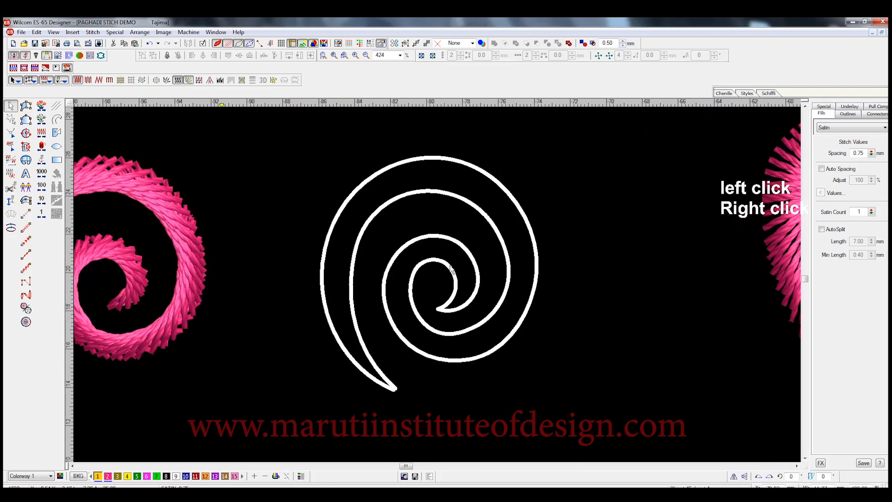
key("shift+z")
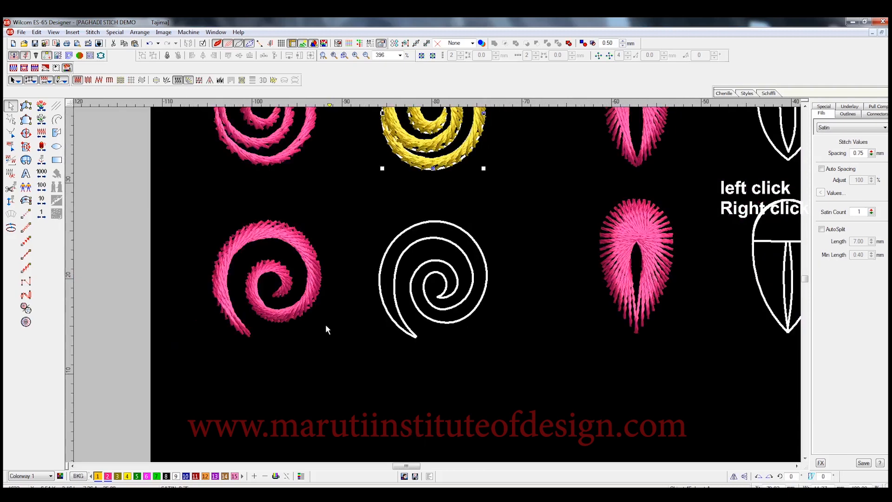
left_click(174, 210)
left_click_drag(509, 340, 511, 342)
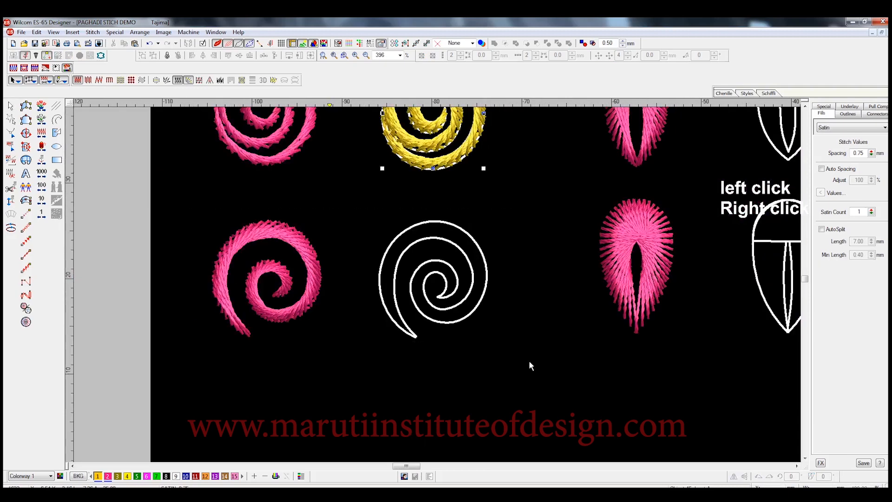
left_click(26, 108)
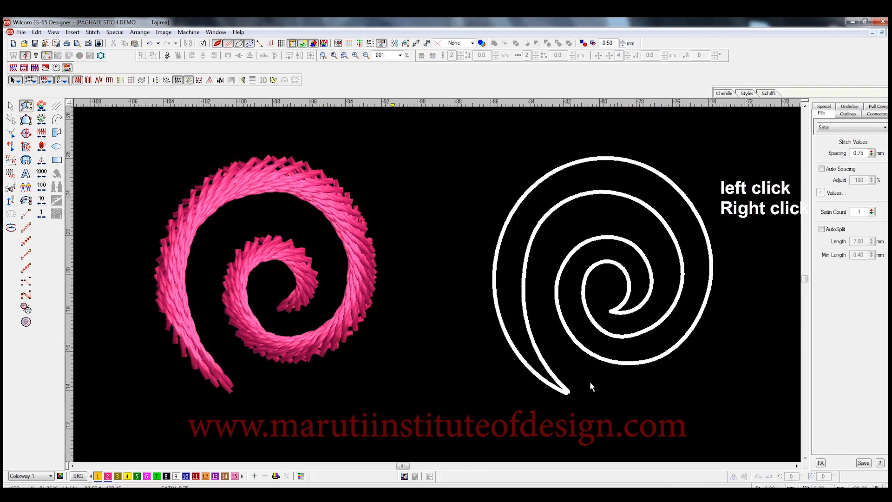
right_click(494, 280)
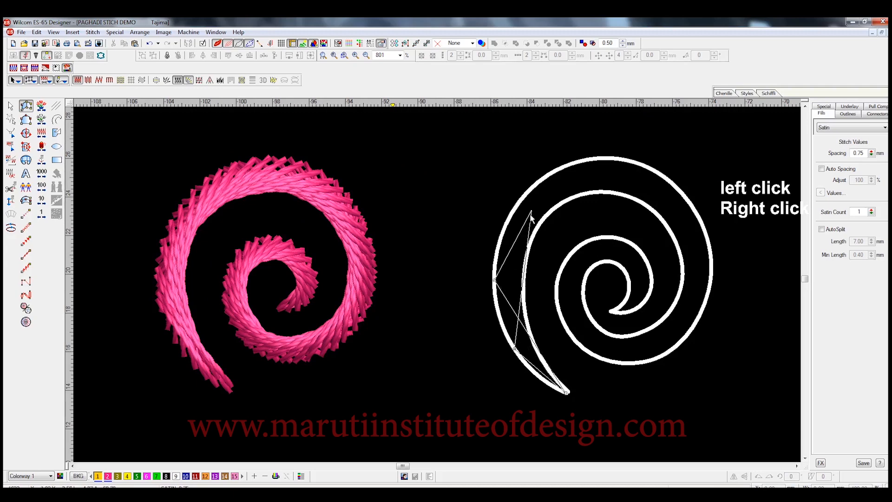
right_click(535, 183)
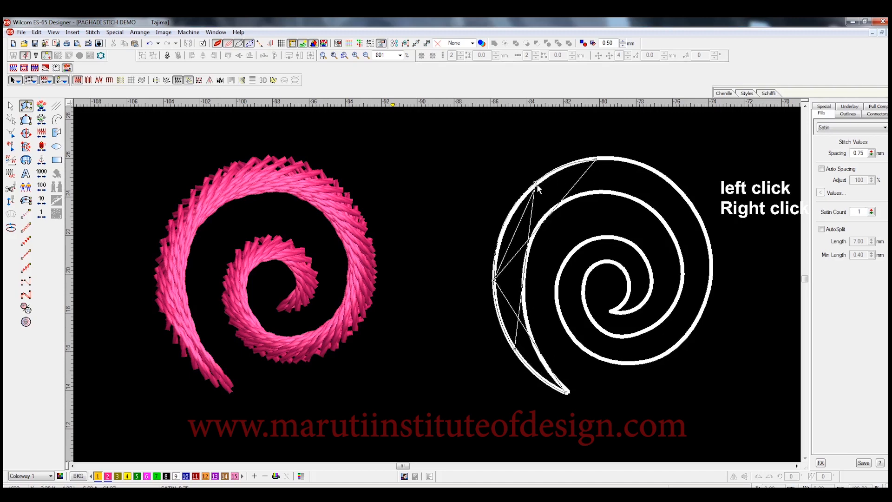
right_click(596, 159)
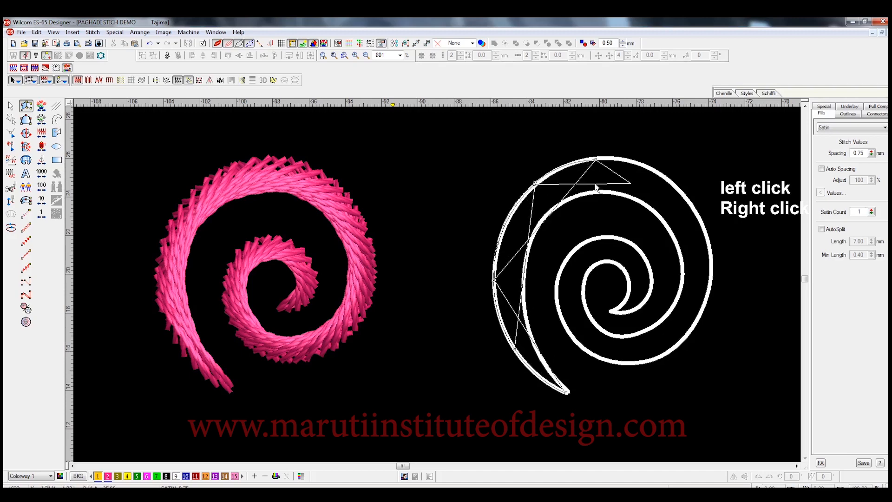
Continue the crossing point pairs over the outer band's upper right, down its right side and along the bottom.
right_click(686, 198)
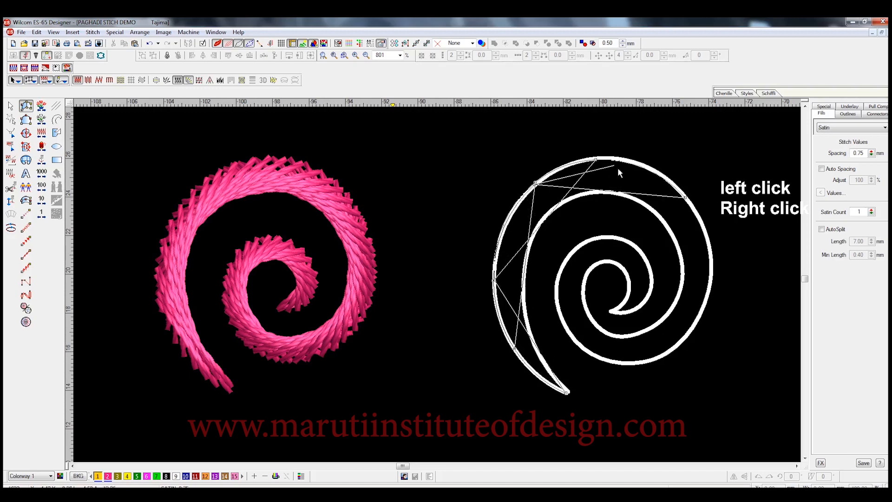
right_click(710, 271)
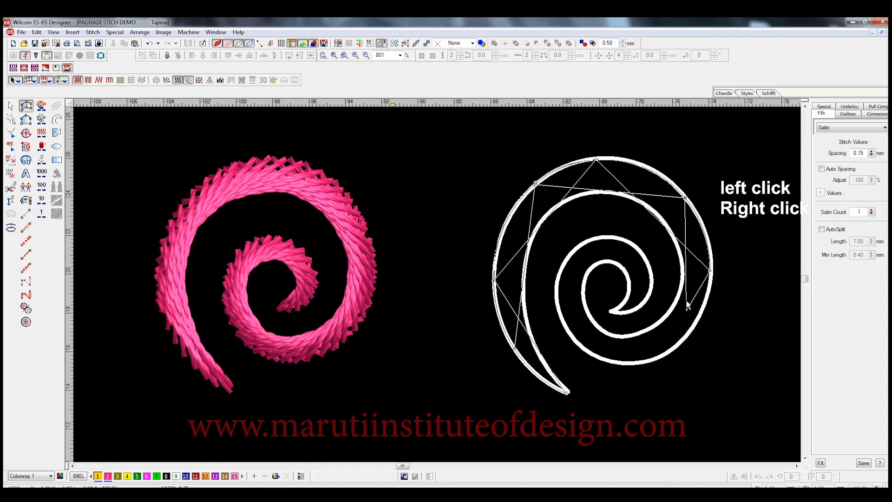
right_click(681, 344)
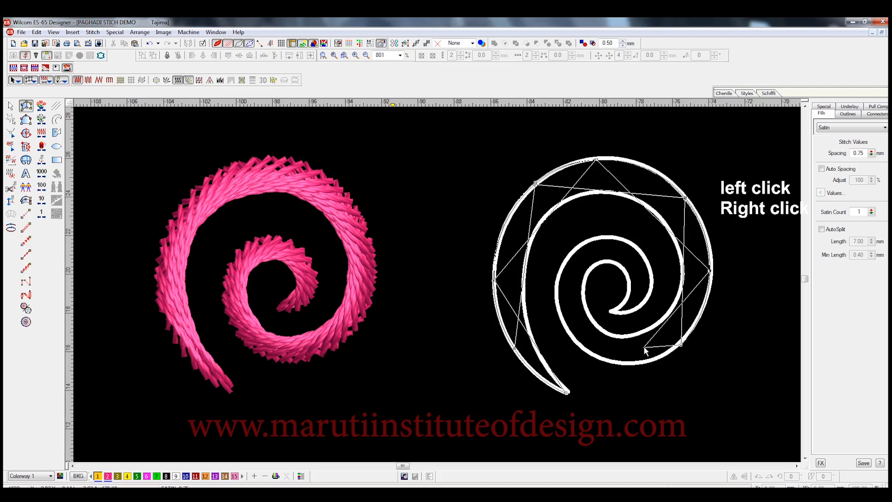
right_click(620, 362)
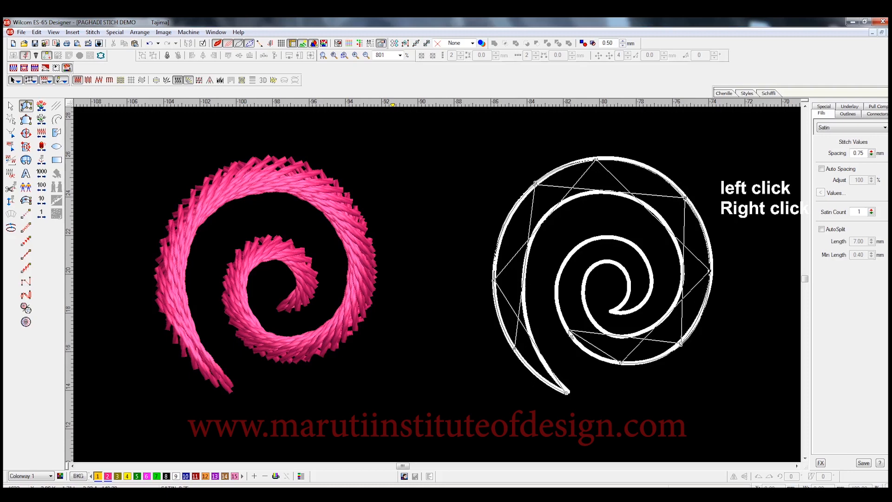
right_click(569, 331)
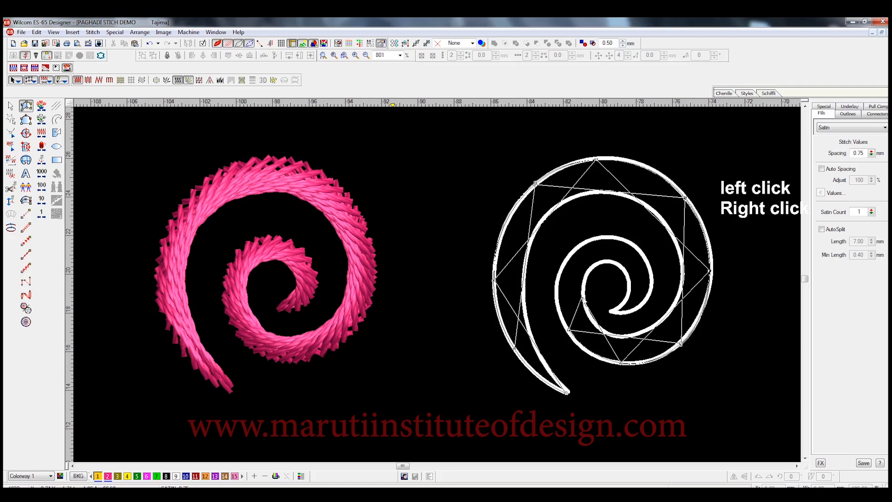
Carry the crossing point pairs around the spiral's inner turn to its hooked inner tip and generate the satin column.
right_click(561, 269)
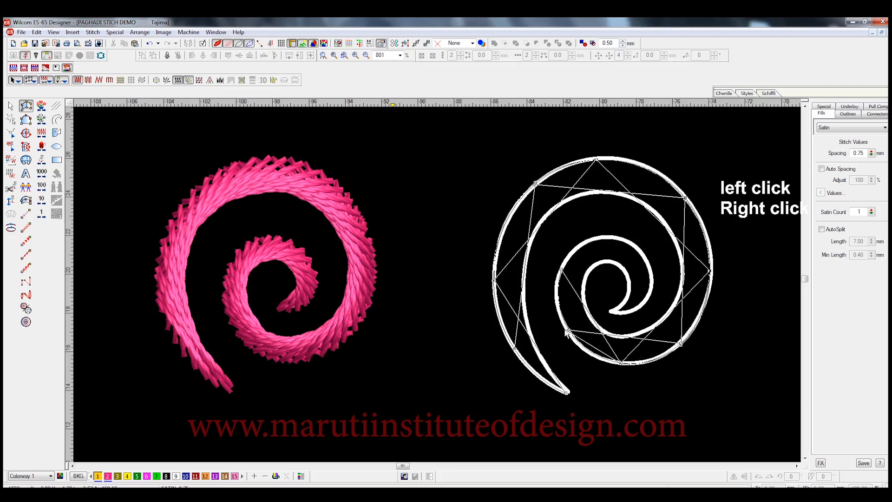
right_click(604, 238)
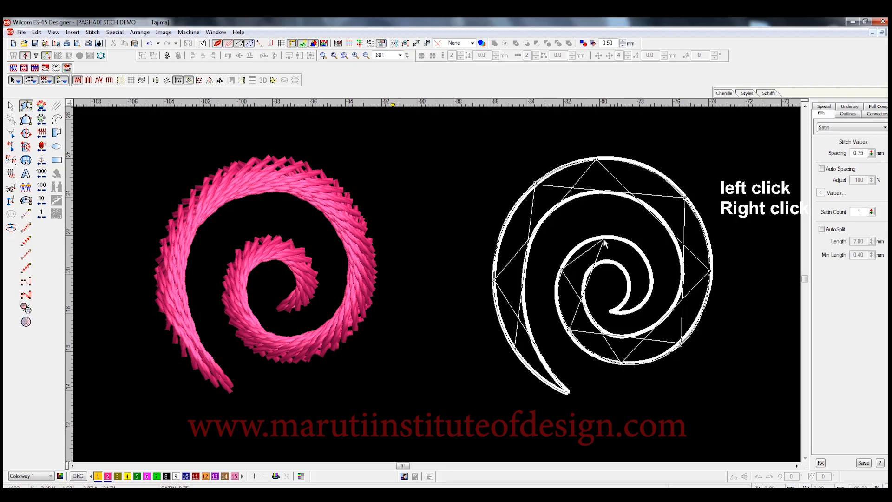
right_click(562, 270)
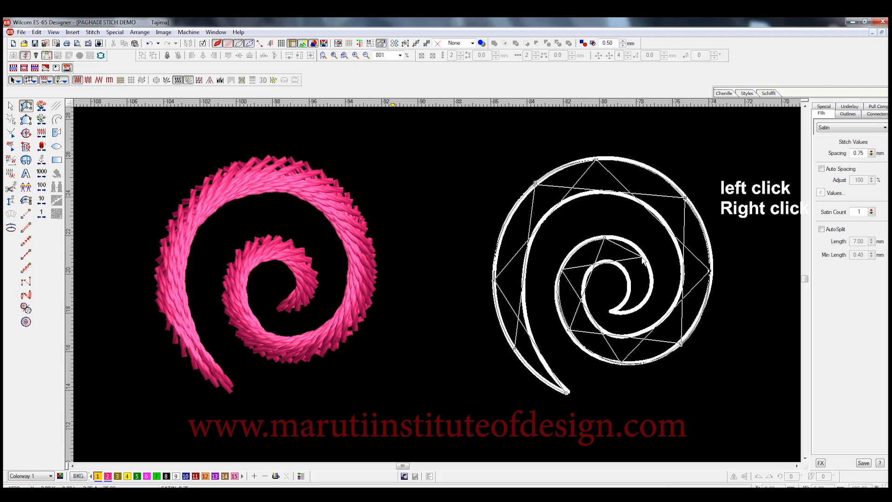
right_click(644, 255)
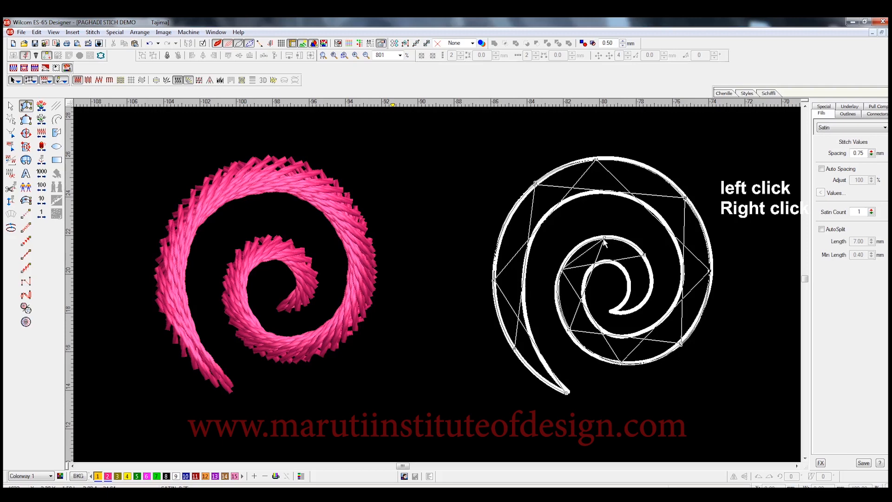
right_click(645, 305)
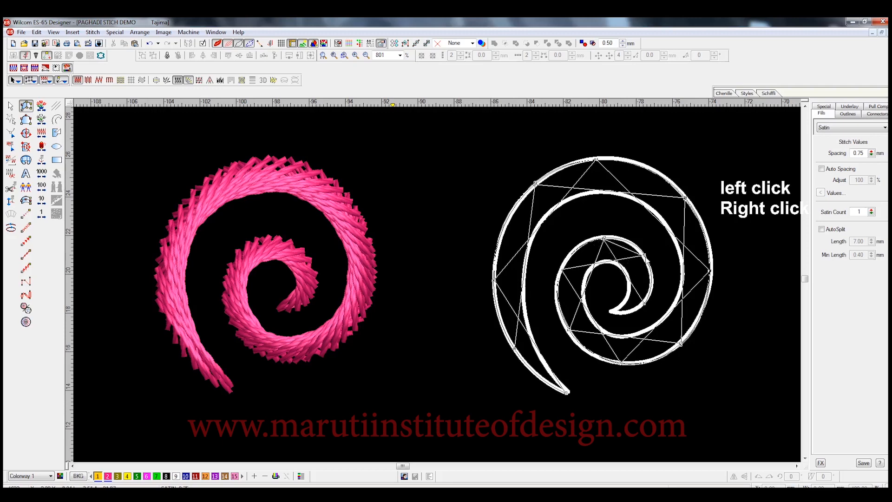
right_click(620, 313)
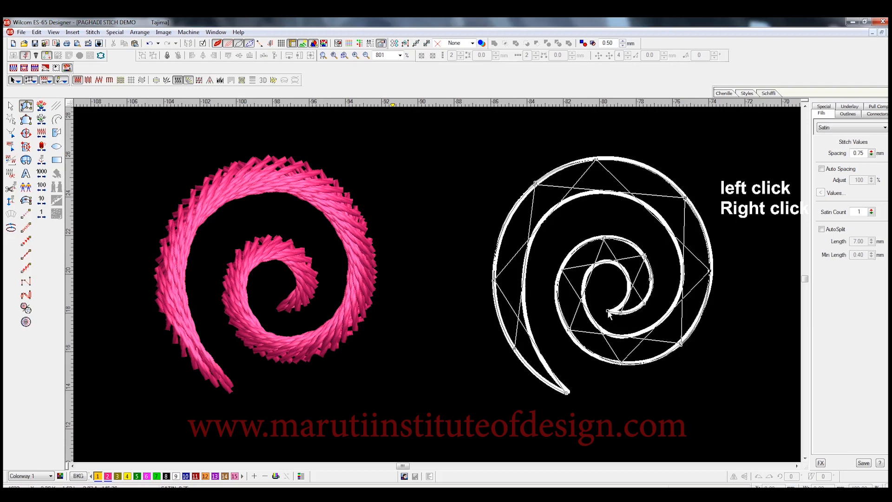
key("Return")
key("Escape")
Start a satin column on the tall diamond with circles, crossing from the larger circle's upper right to the left corner and its upper left to the bottom corner.
key("shift+z")
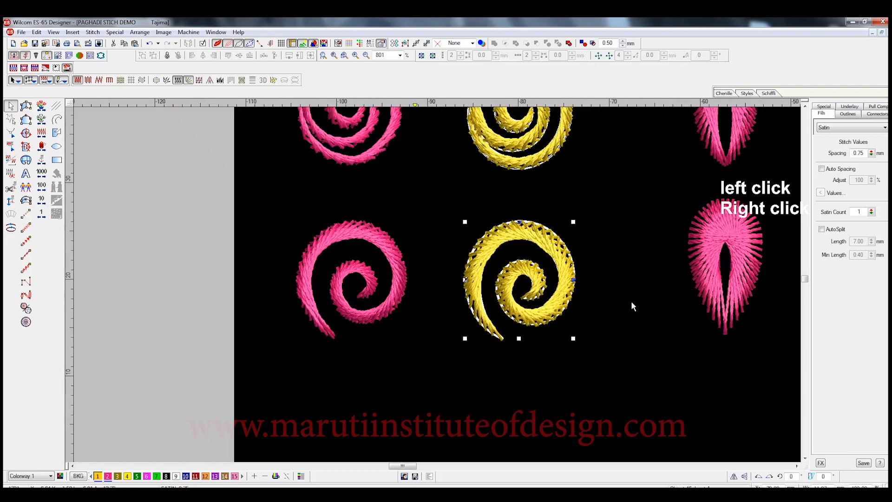
left_click_drag(397, 464, 409, 464)
key("shift+z")
scroll(504, 386, "up", 3)
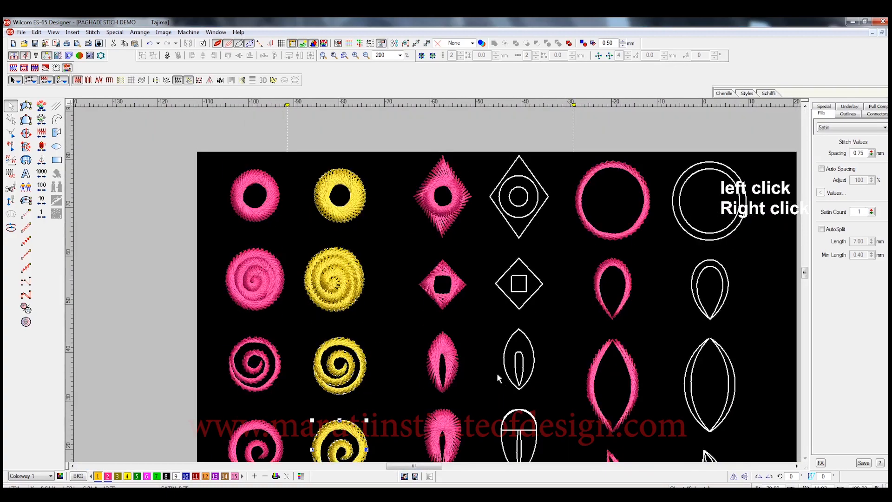
key("b")
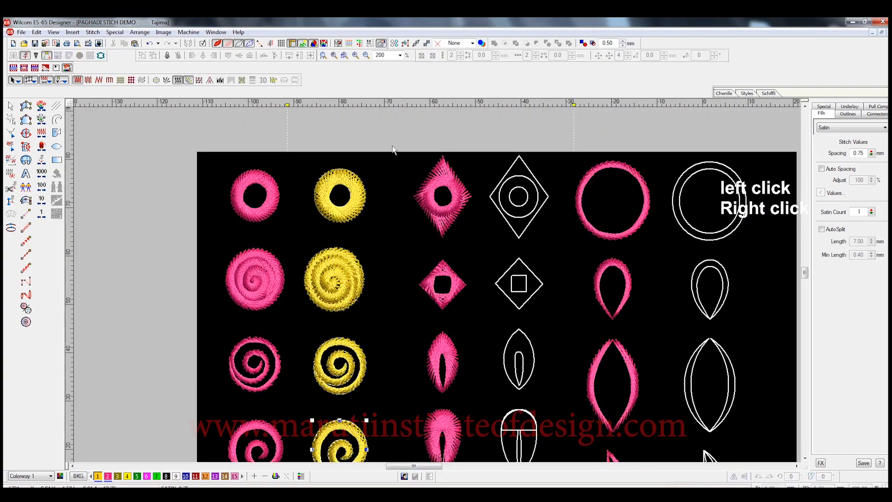
left_click(562, 250)
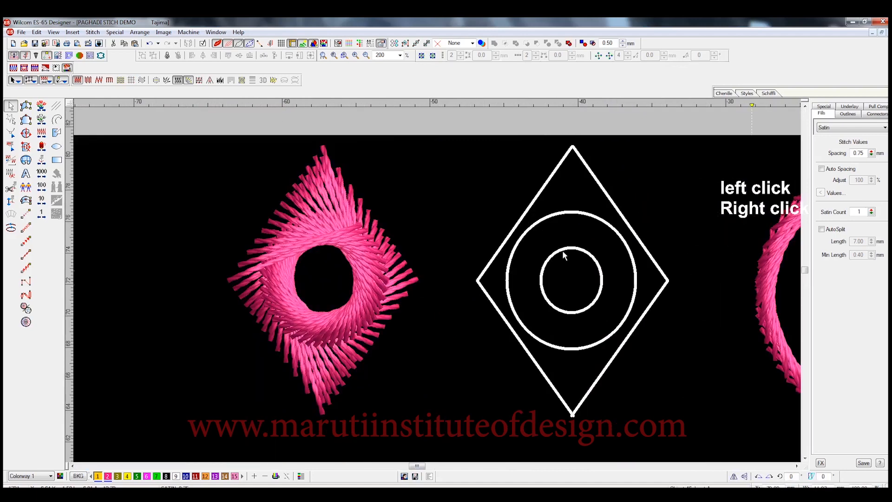
left_click(26, 106)
left_click(619, 237)
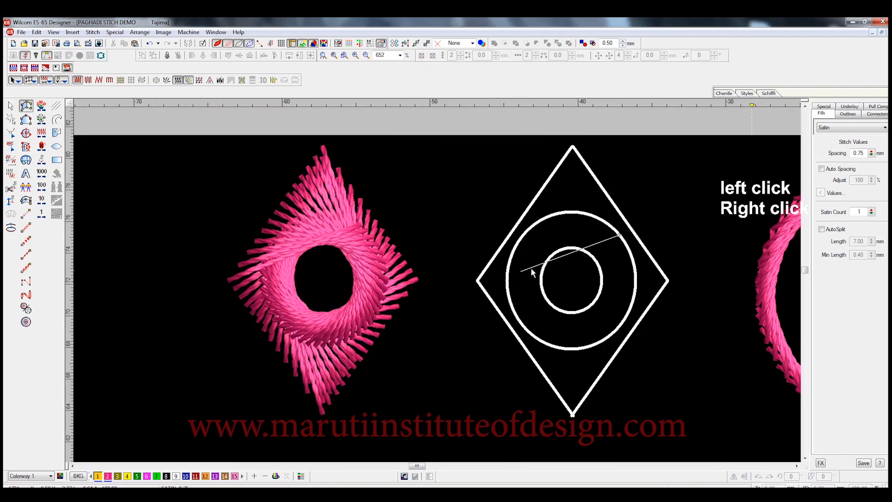
left_click(477, 280)
left_click(539, 223)
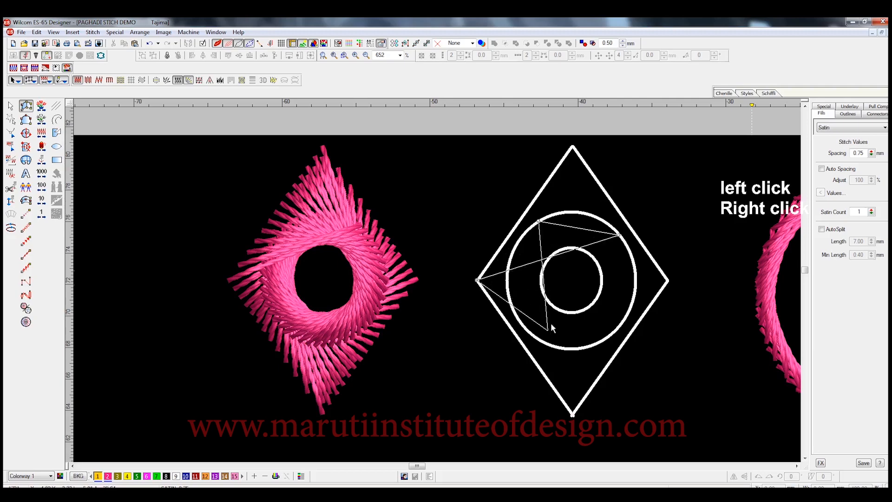
key("BackSpace")
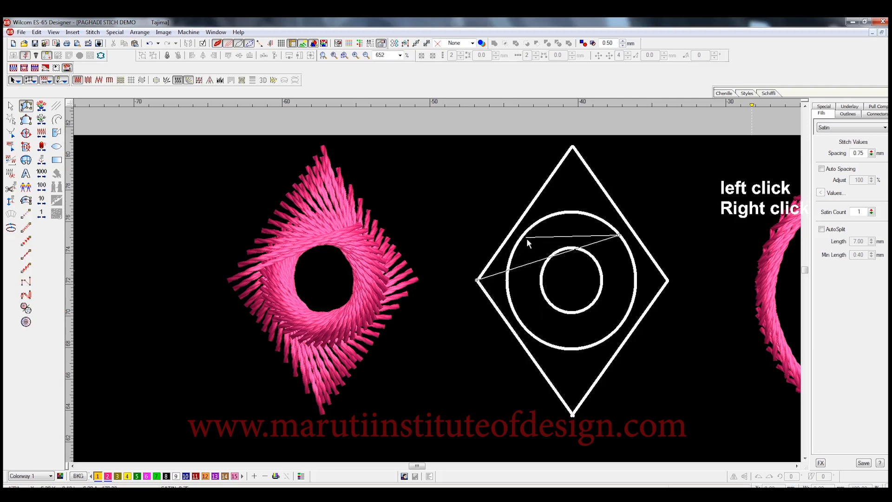
left_click(525, 230)
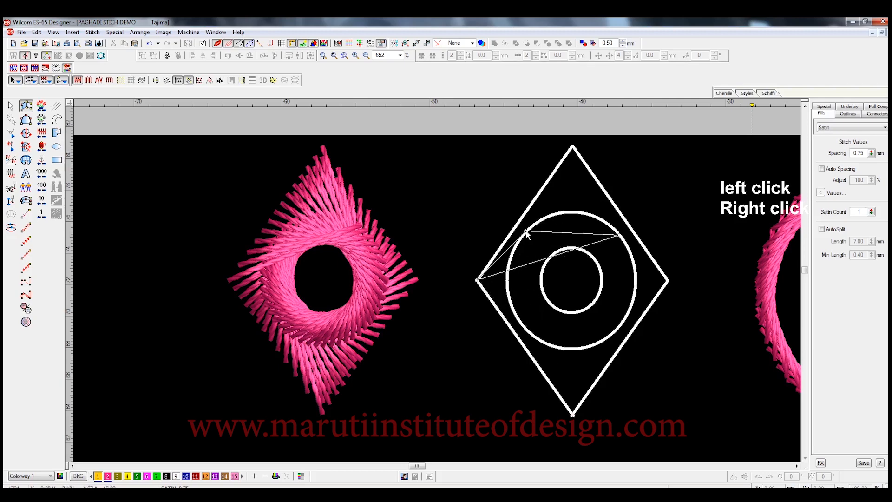
left_click(573, 415)
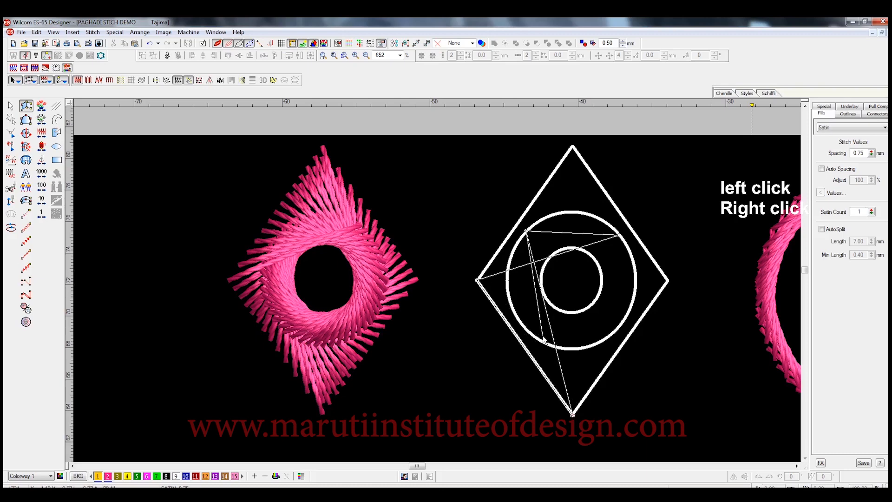
Cross the larger circle's lower points to the diamond's right and top corners, close on the starting pair and generate the satin column.
right_click(523, 324)
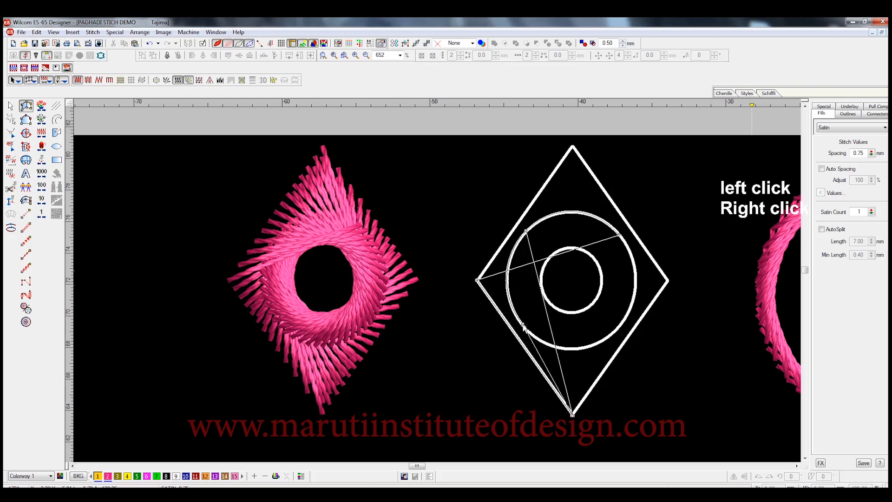
left_click(669, 281)
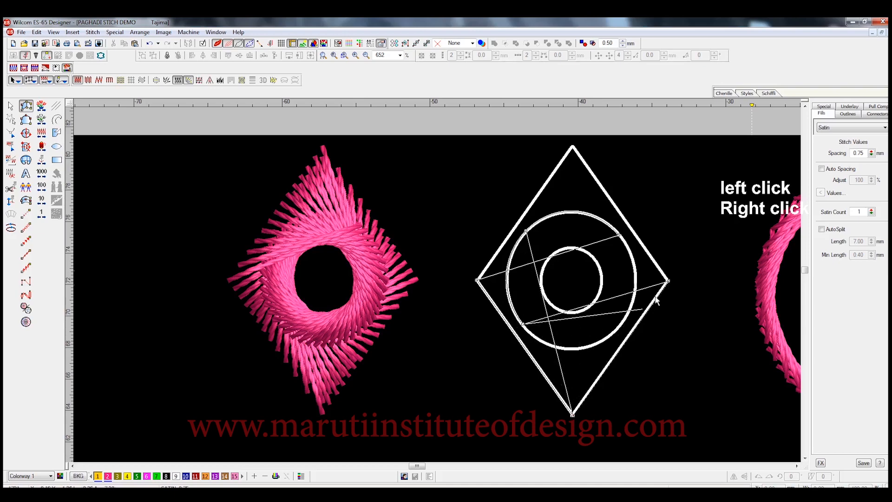
right_click(611, 334)
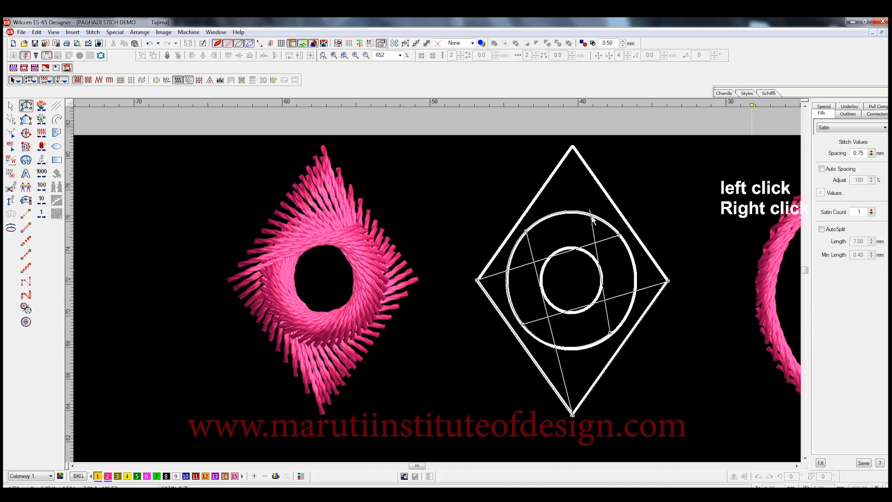
left_click(574, 150)
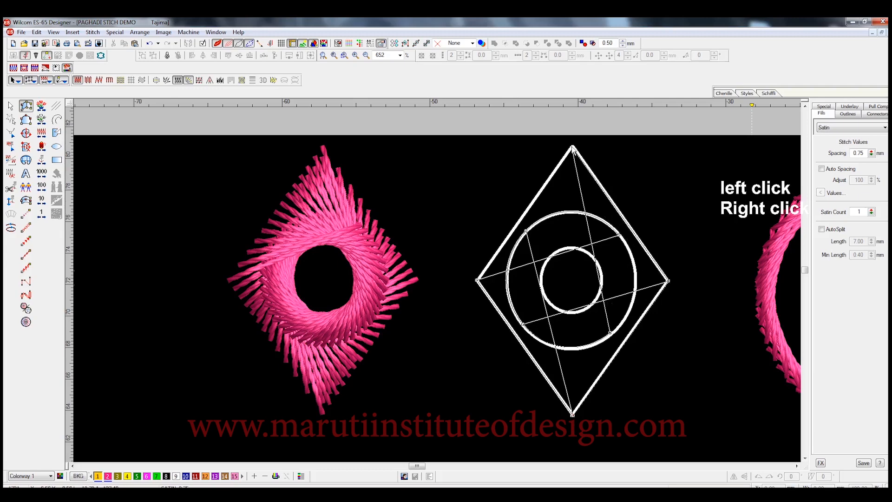
right_click(619, 236)
left_click(479, 281)
key("Return")
key("Escape")
scroll(582, 250, "down", 1)
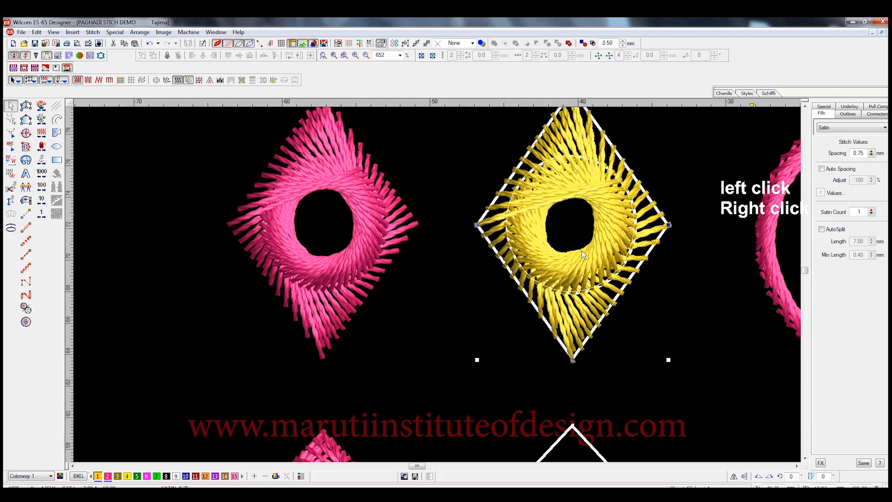
key("shift+z")
scroll(566, 265, "down", 2)
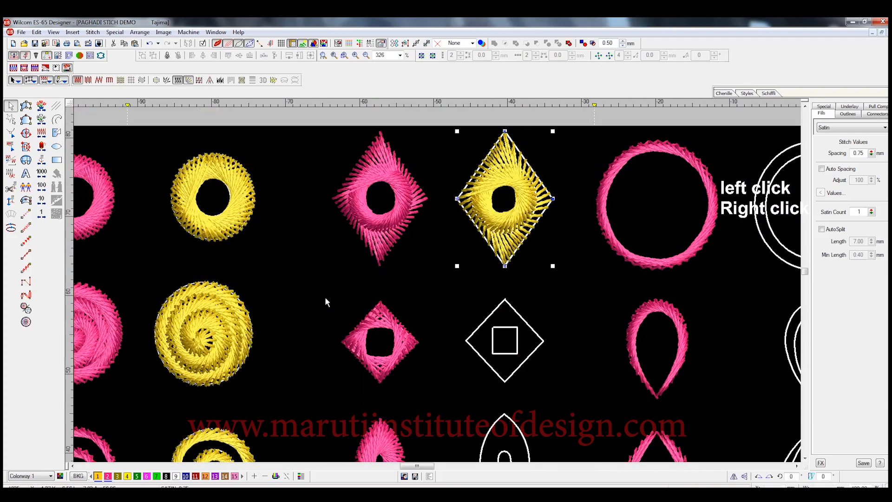
Start a satin column on the diamond with the inner square, crossing the bottom corner and lower-right edge to the upper-right edge and top corner.
left_click_drag(316, 291, 561, 397)
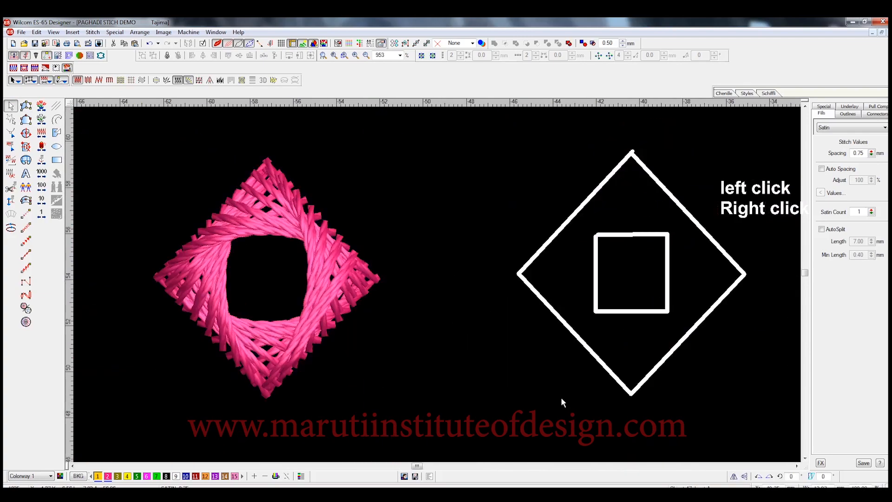
left_click(26, 106)
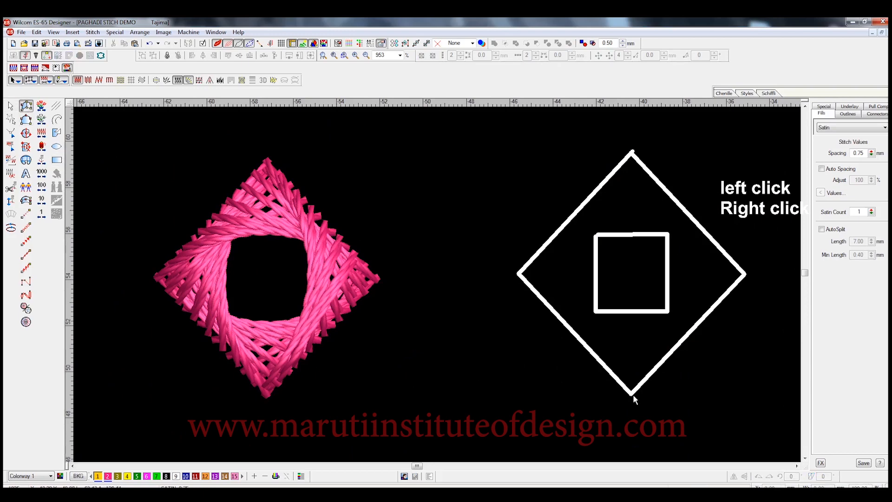
left_click(715, 244)
left_click(667, 356)
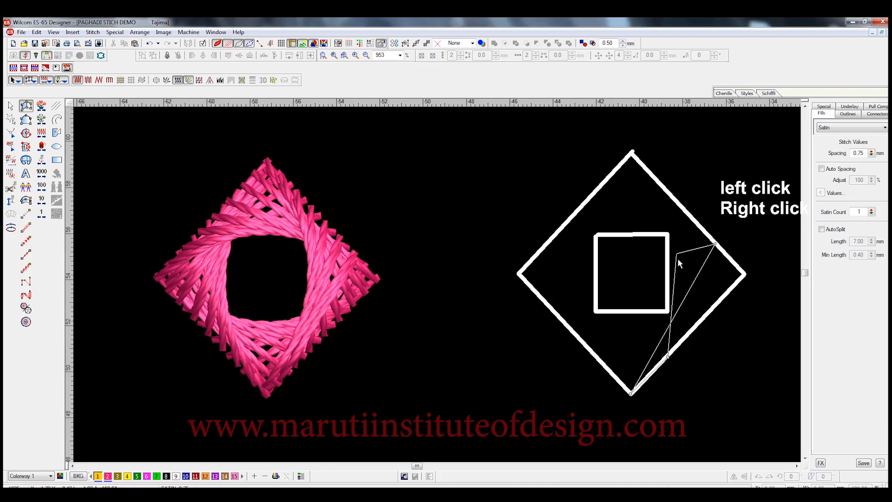
left_click(668, 191)
left_click(702, 322)
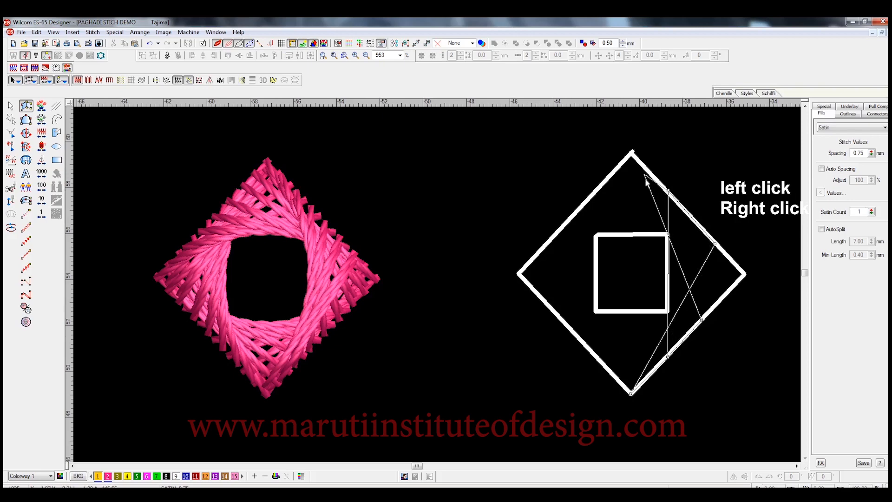
left_click(632, 152)
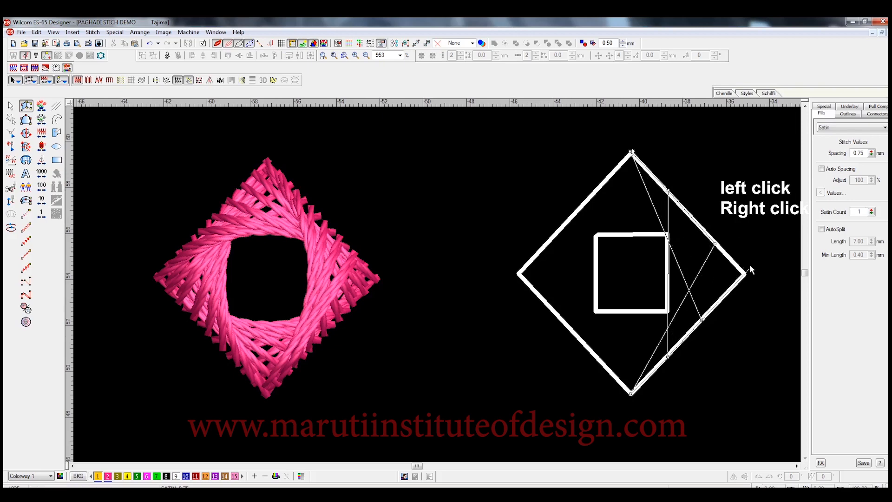
Cross the diamond's right corner to the upper-left edge, the upper-right edge to the left corner, and the top corner to the lower-left edge.
left_click(744, 276)
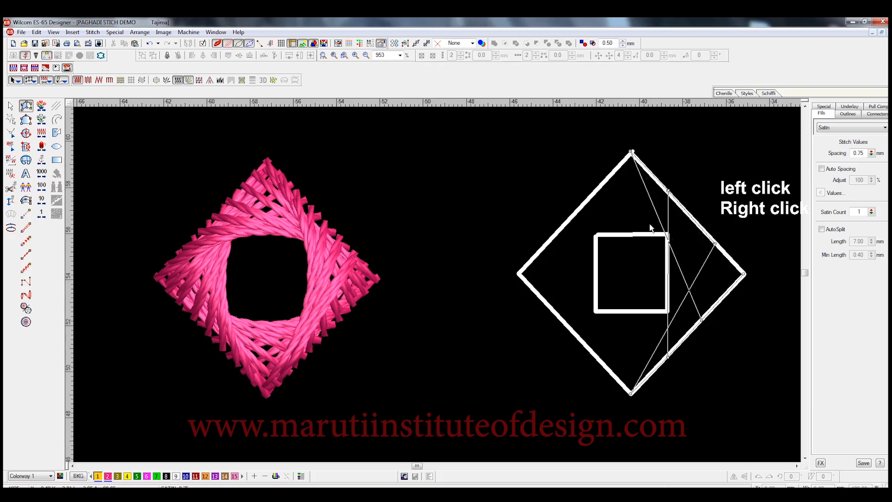
left_click(588, 196)
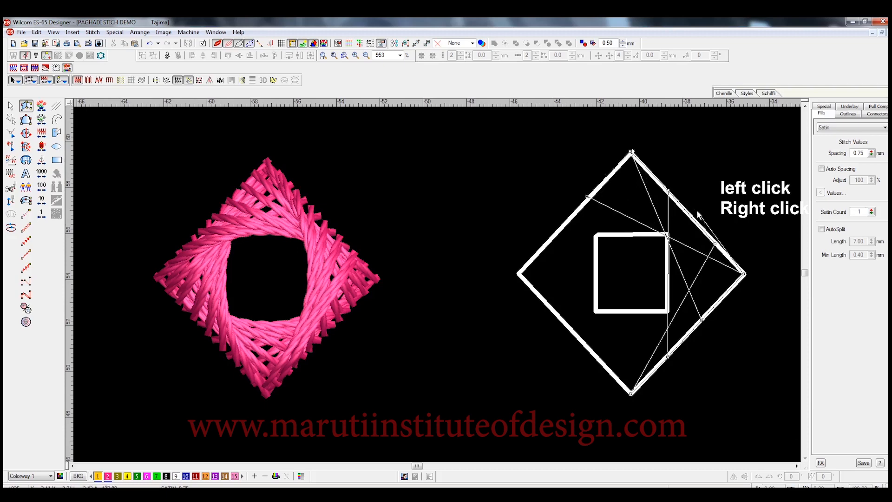
left_click(667, 192)
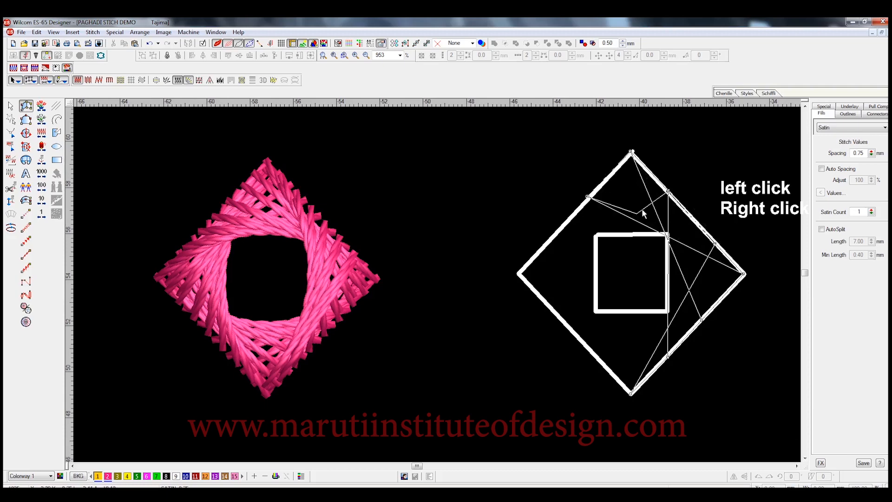
left_click(520, 275)
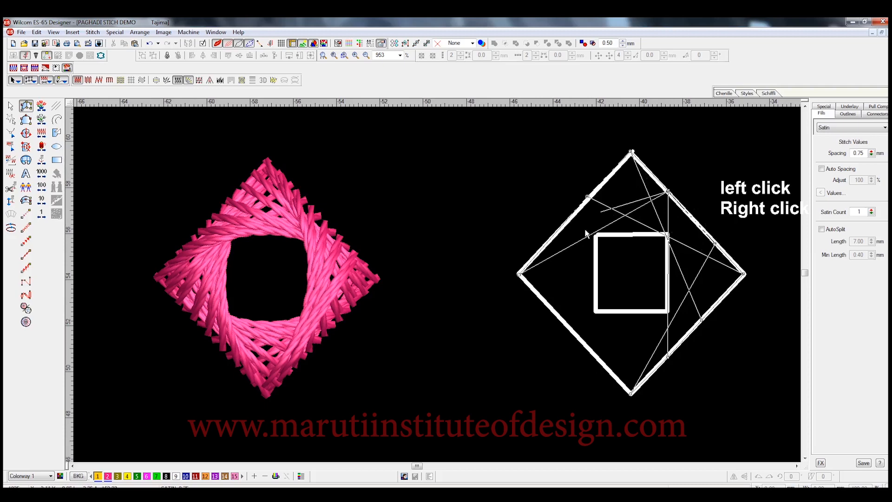
left_click(632, 155)
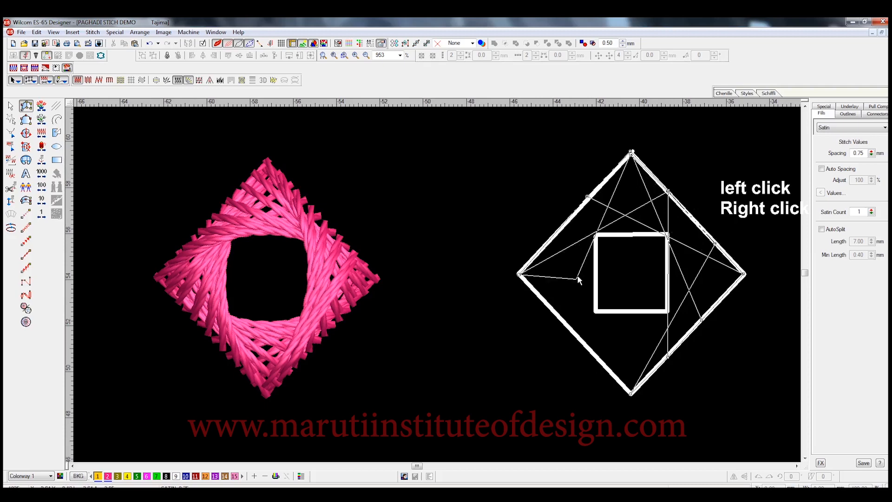
left_click(557, 314)
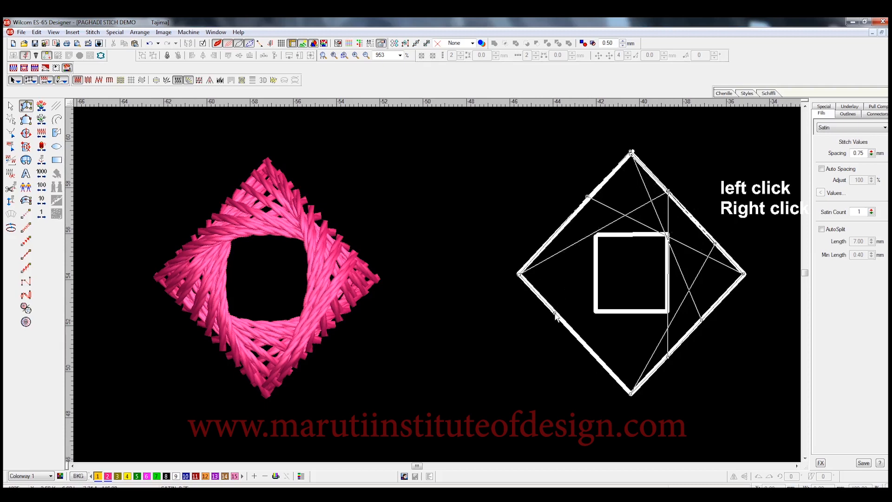
Cross points on the diamond's upper-left edge to the lower-left edge and bottom corner, and the left corner to the lower-right edge.
left_click(586, 198)
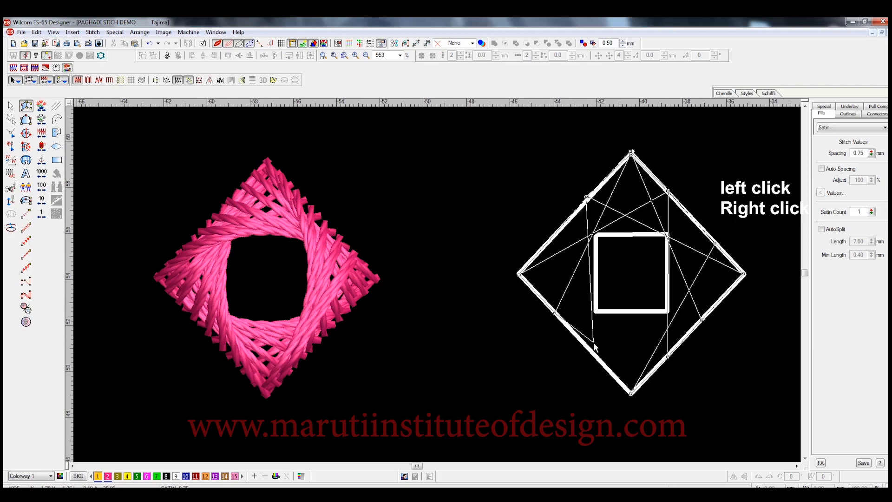
left_click(597, 358)
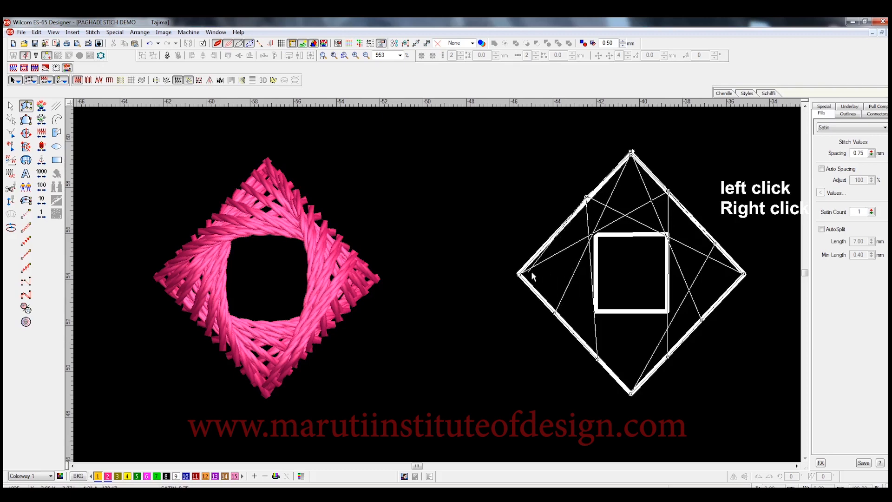
left_click(519, 275)
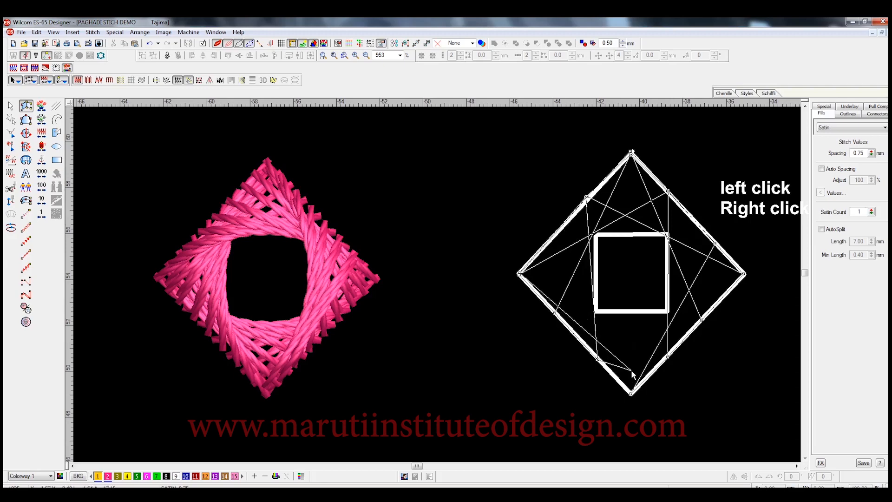
left_click(559, 235)
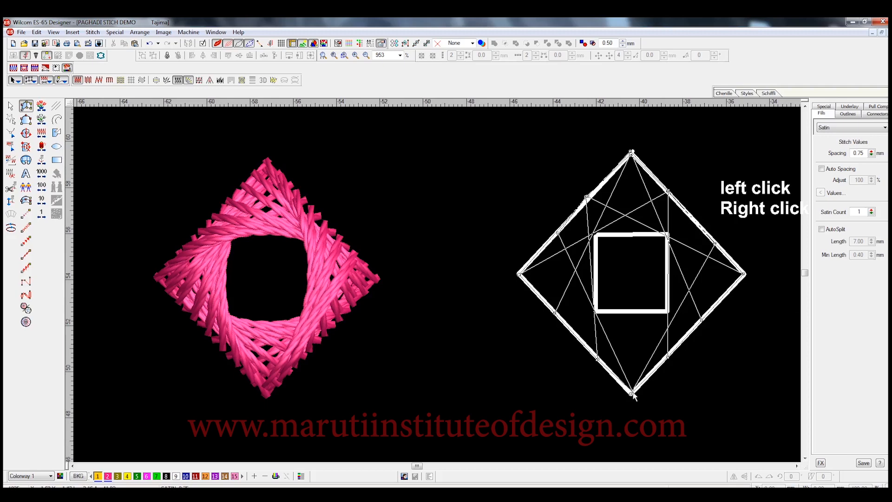
left_click(517, 275)
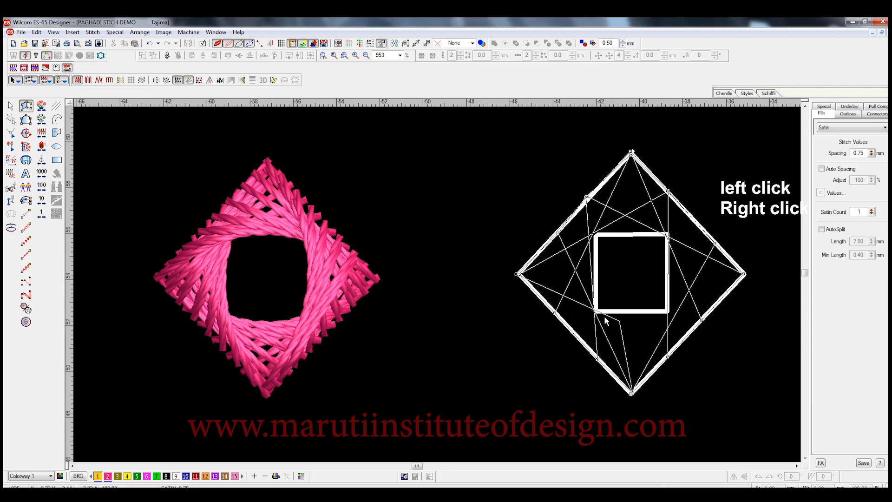
left_click(667, 356)
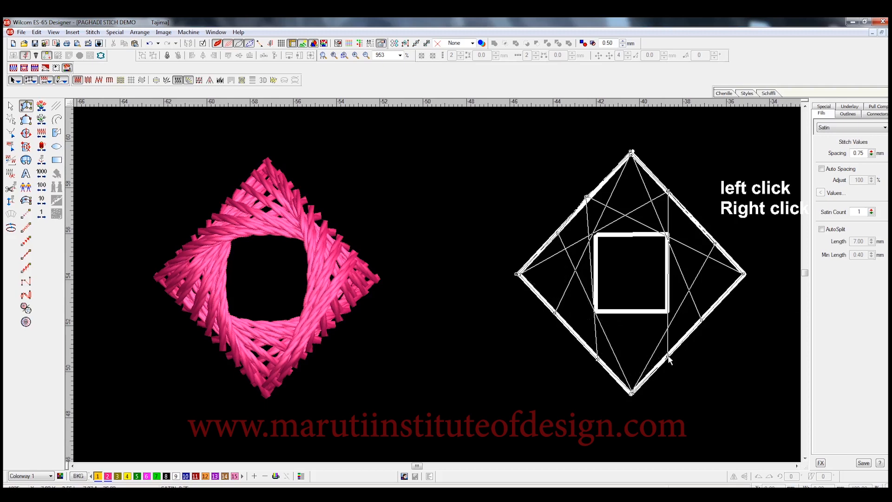
Cross the diamond's lower-left edge to its lower-right edge and right corner, close on the starting pair and generate the satin column.
left_click(556, 314)
left_click(703, 321)
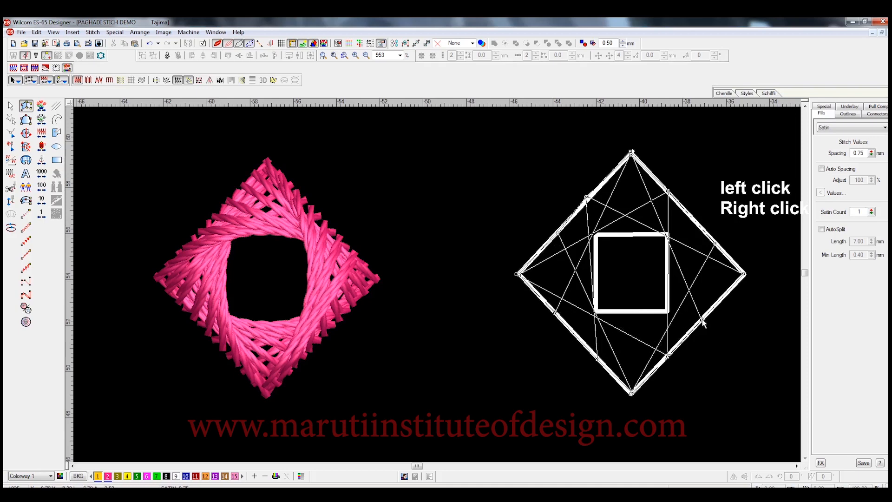
left_click(598, 359)
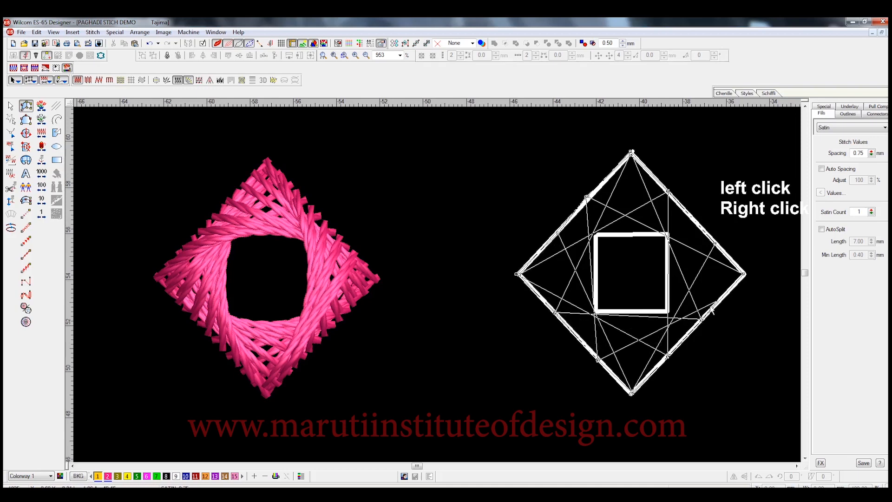
left_click(743, 274)
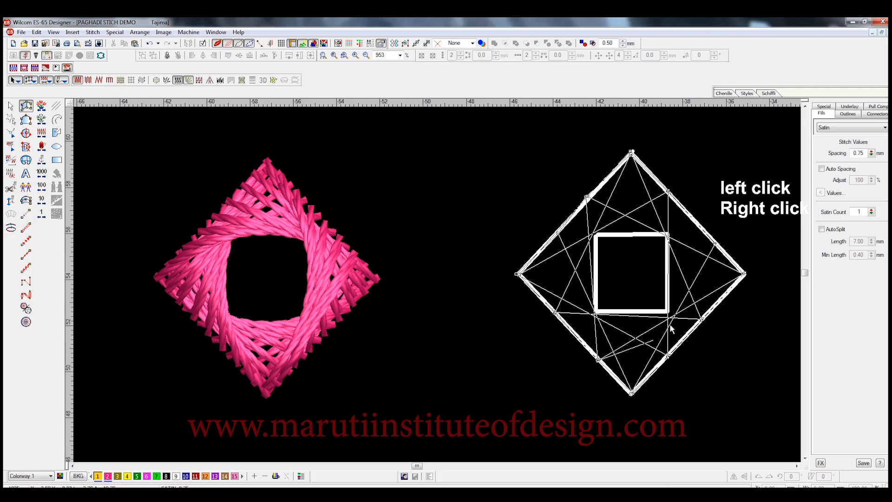
left_click(632, 394)
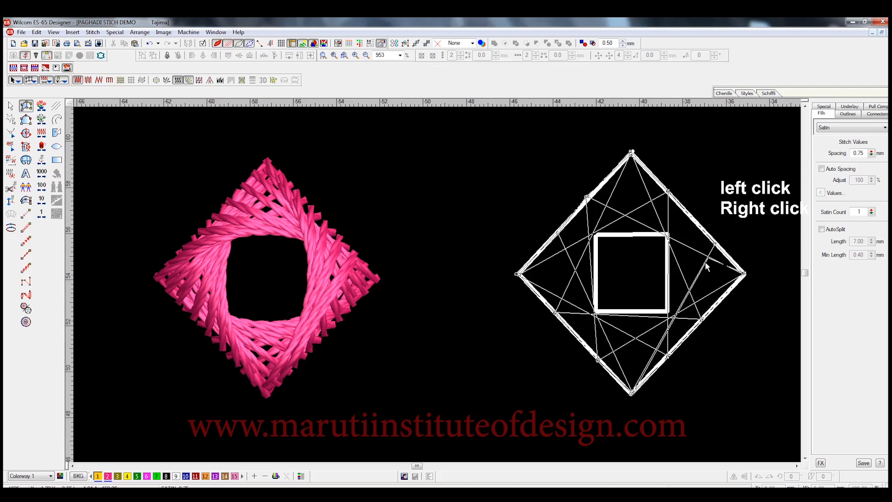
key("Return")
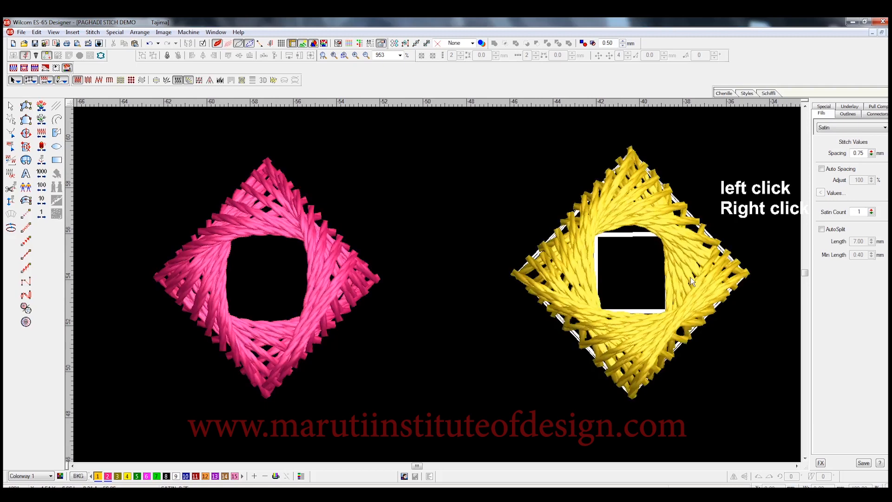
key("Escape")
Start a satin column on the pointed leaf outline, crossing its bottom tip to the left side and its lower-left edge to the upper-left edge.
key("shift+z")
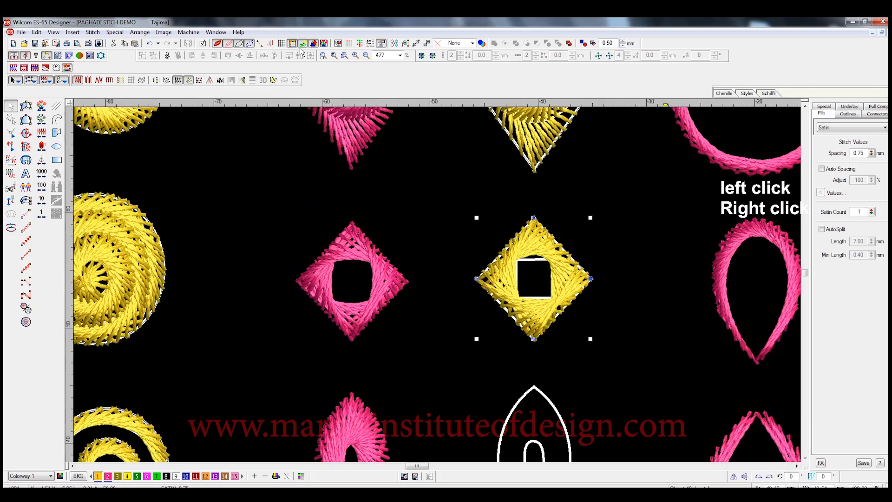
left_click(314, 45)
left_click(315, 44)
scroll(612, 226, "down", 3)
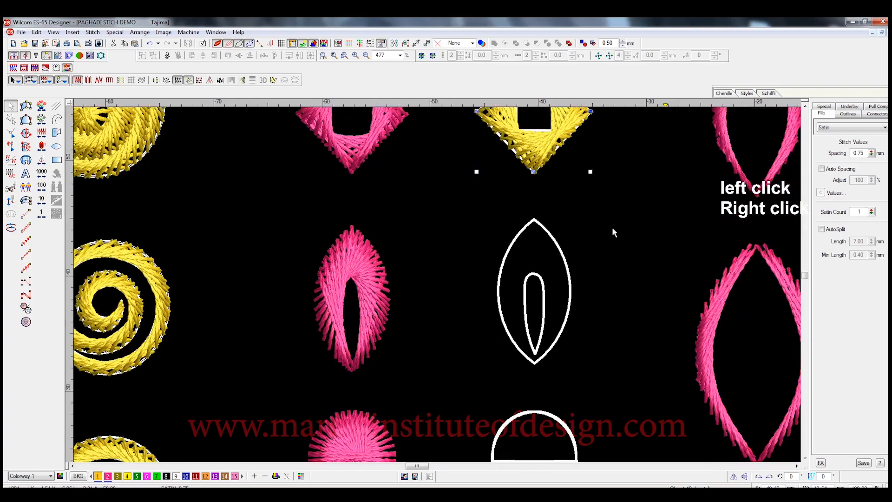
key("b")
left_click_drag(447, 189, 536, 315)
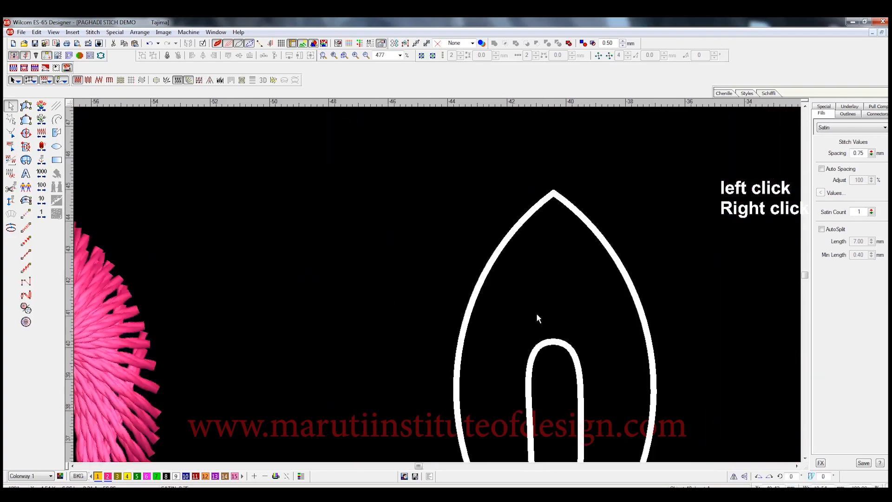
key("shift+z")
key("b")
left_click_drag(85, 115, 516, 381)
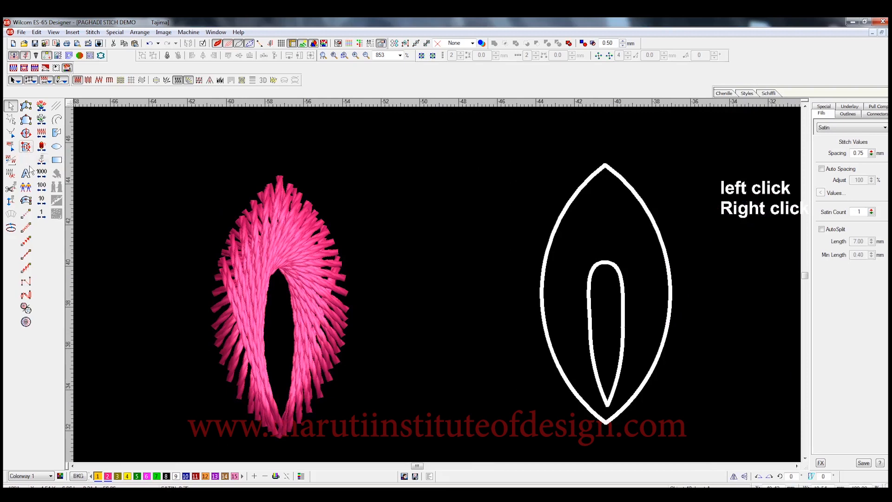
key("h")
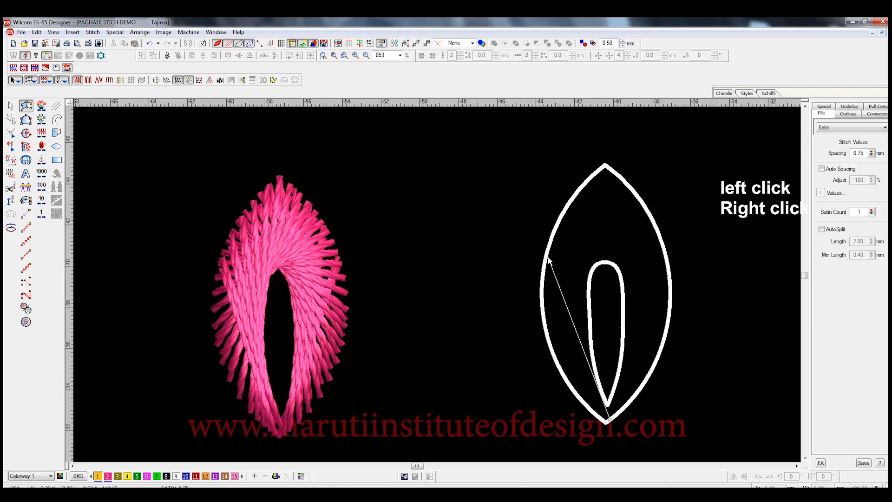
left_click(546, 255)
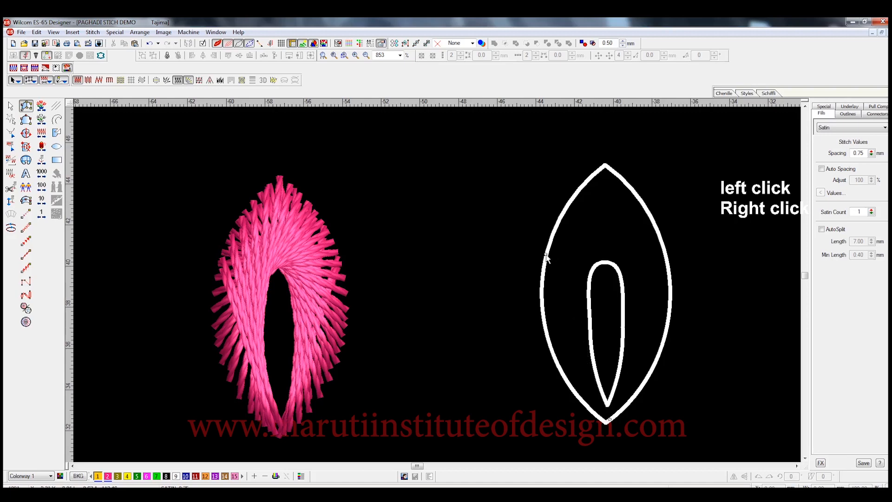
left_click(592, 411)
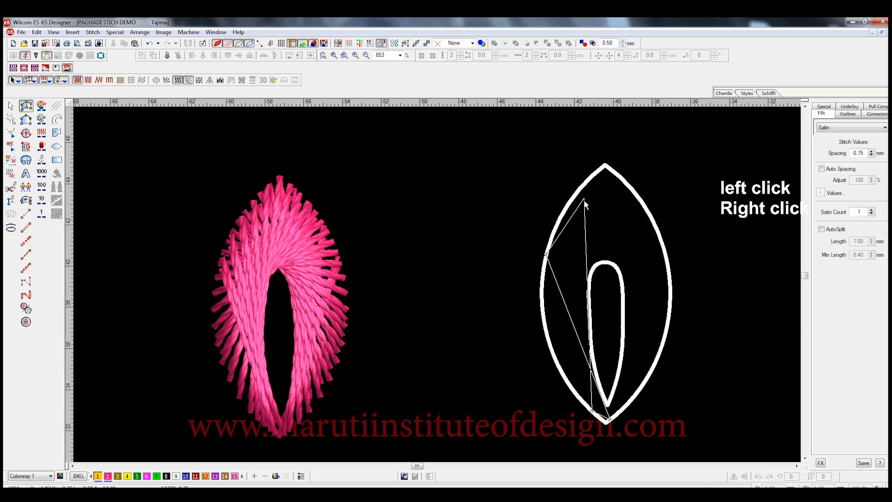
left_click(584, 186)
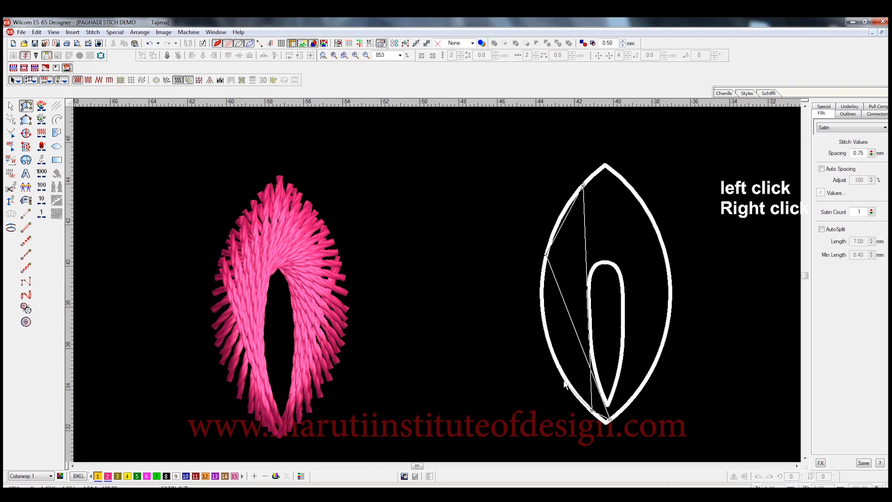
Cross the leaf's lower-left edge to the top tip, left side to right side, and top tip and upper-right edge to the lower-right edge.
left_click(578, 396)
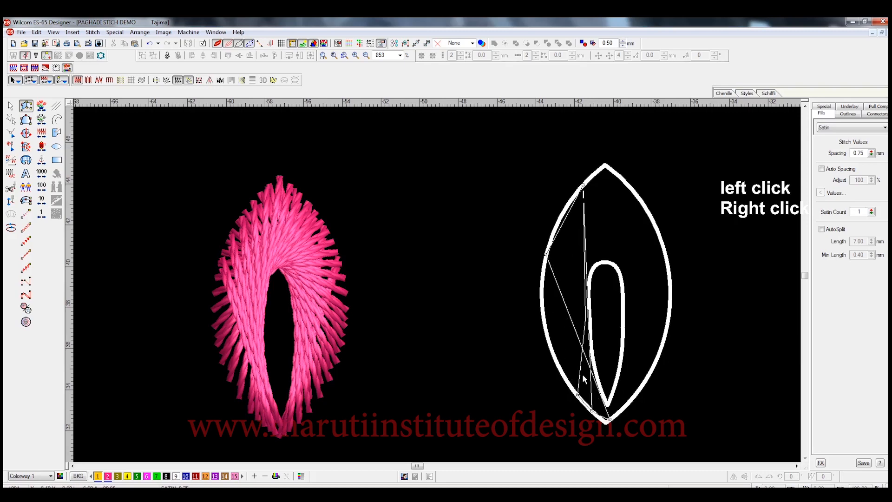
left_click(605, 167)
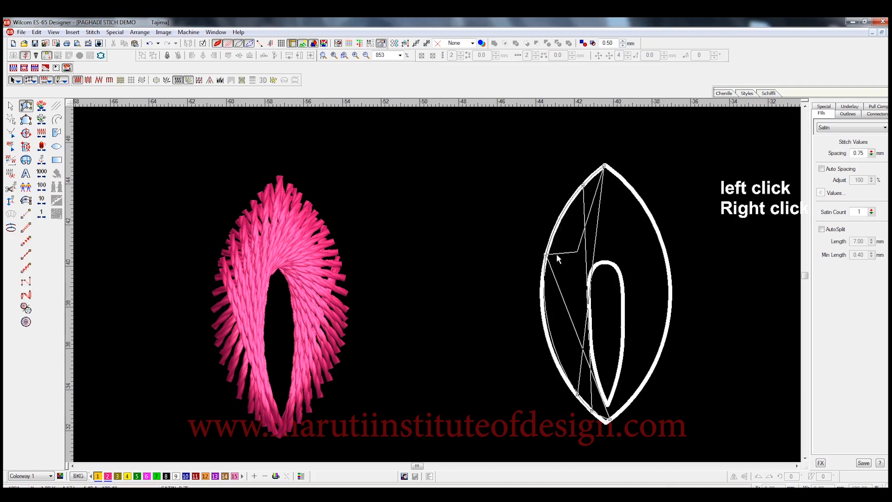
left_click(665, 254)
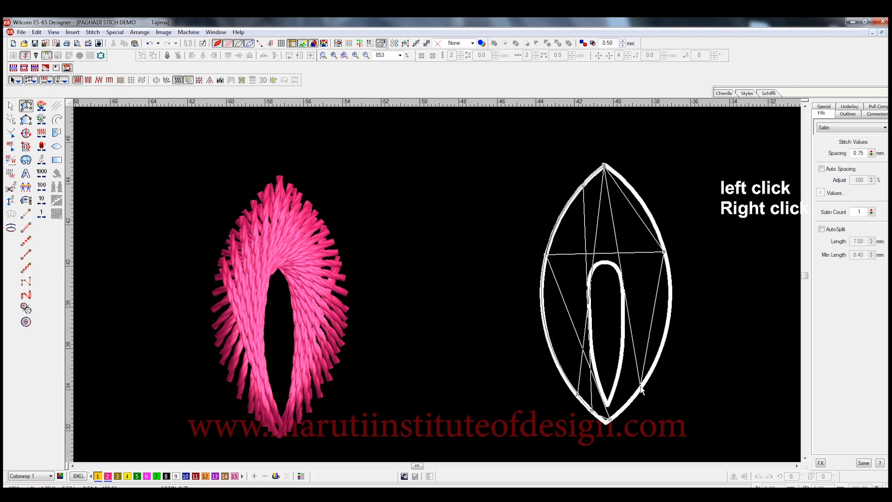
left_click(640, 386)
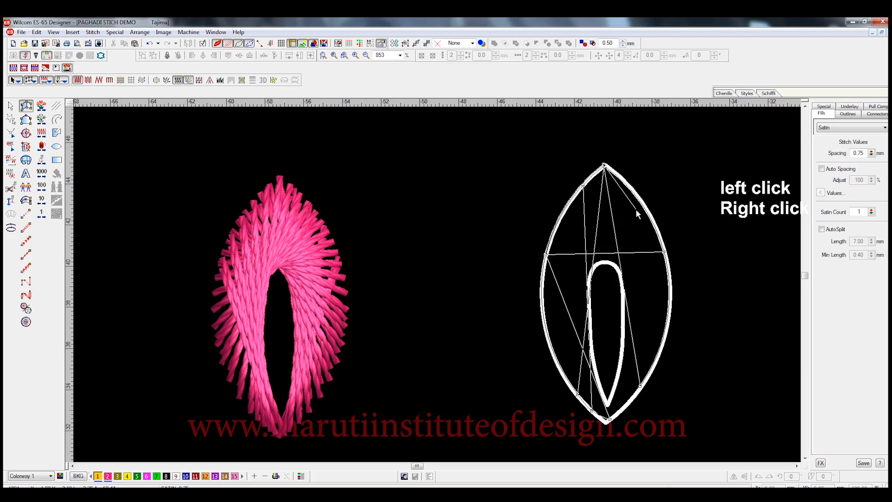
left_click(621, 181)
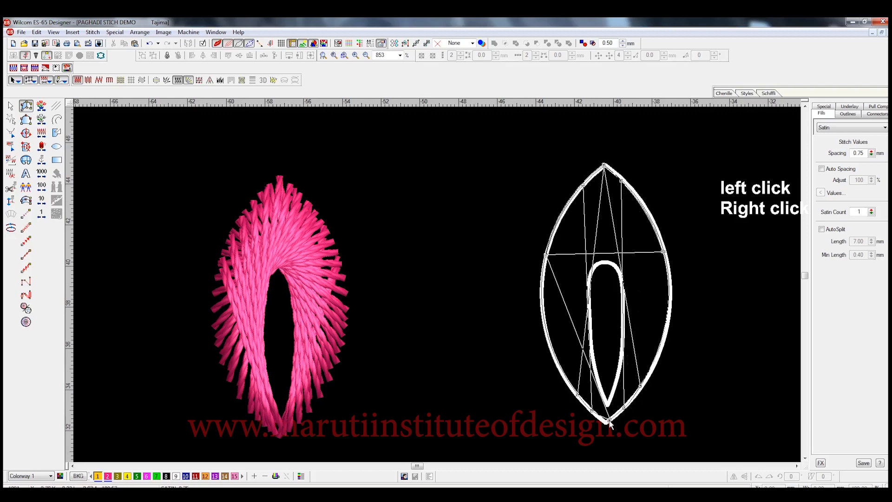
Generate the satin column on the pointed leaf outline and finish digitizing it.
key("Return")
key("Escape")
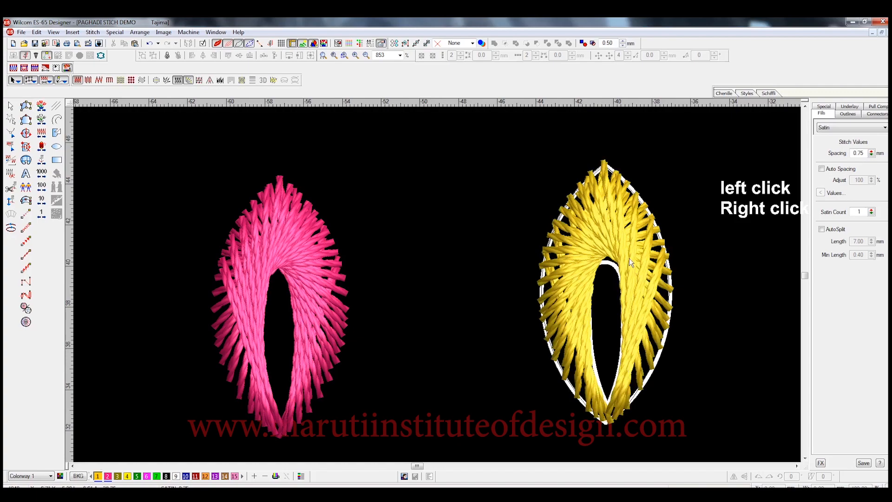
Start a satin column on the round-topped drop outline, crossing its bottom tip to the upper-left of its arch.
key("shift+z")
scroll(581, 304, "down", 3)
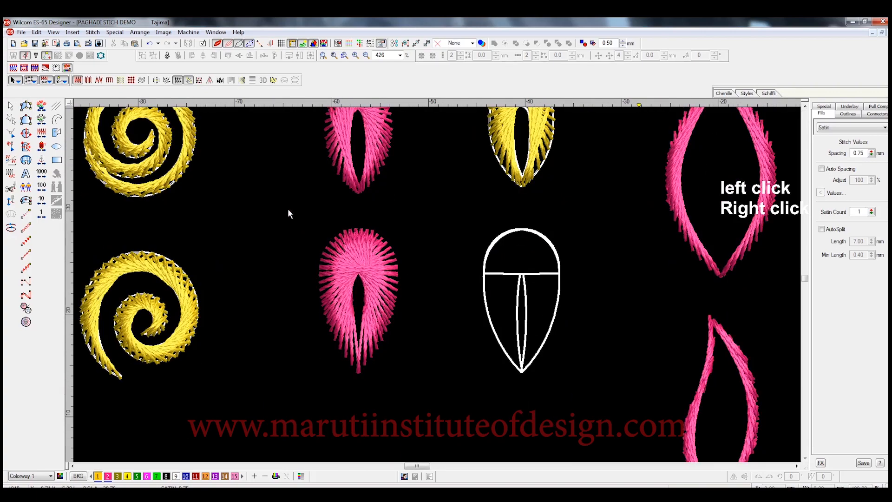
key("z")
left_click_drag(287, 208, 606, 408)
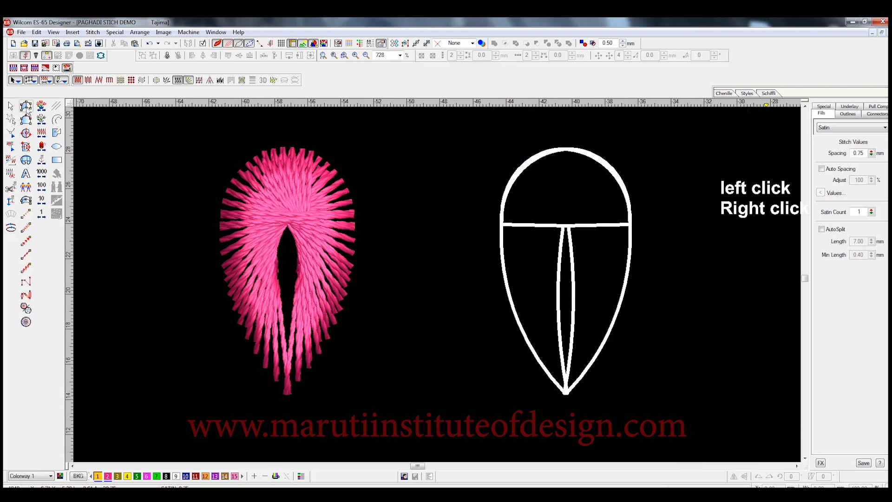
left_click(566, 394)
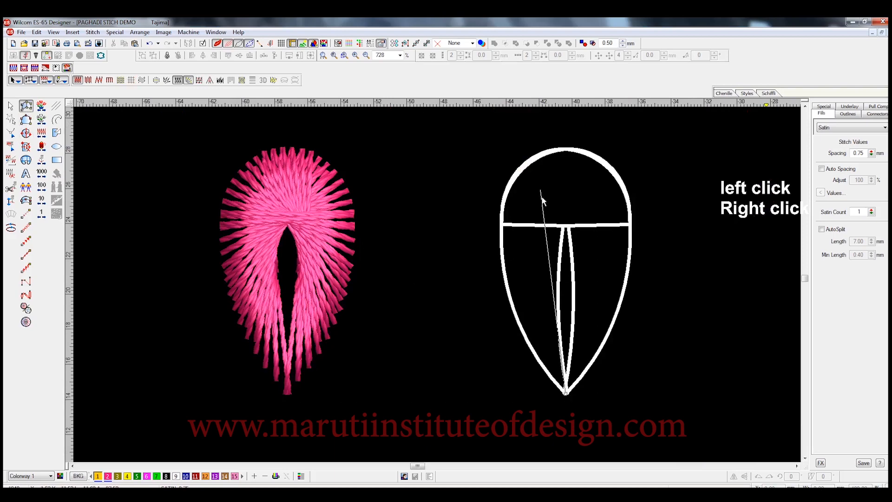
left_click(544, 154)
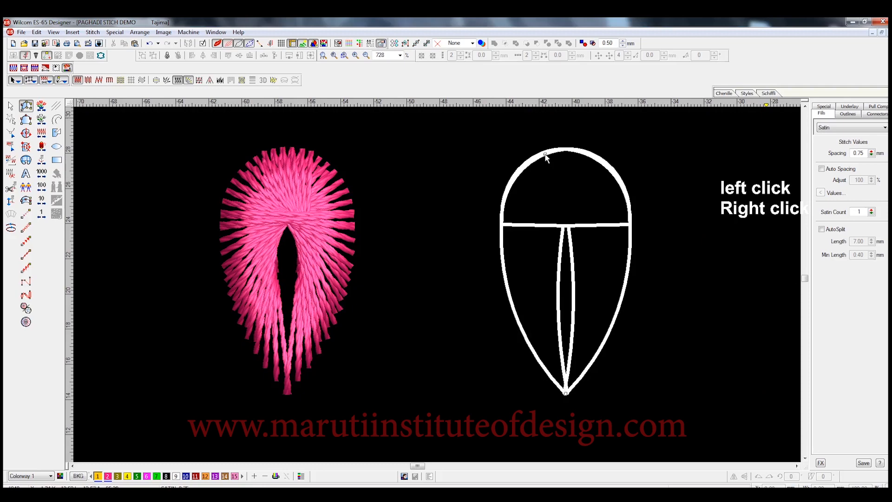
Cross the drop's lower-left edge to the arch's upper-right, span its horizontal line end to end, and generate the half column.
left_click(507, 291)
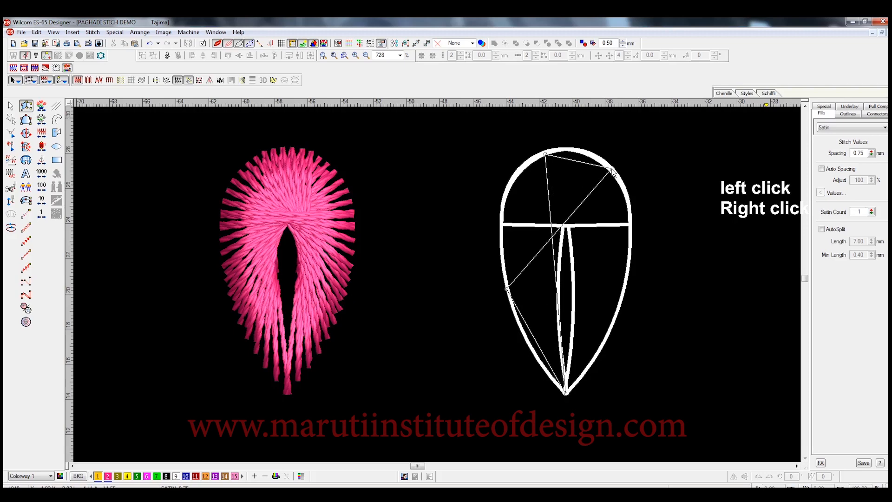
left_click(611, 170)
left_click(502, 224)
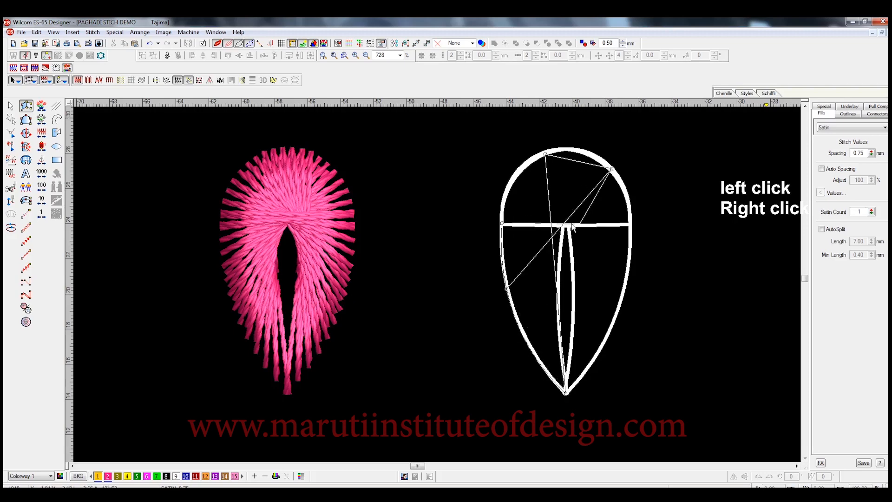
left_click(631, 225)
key("Return")
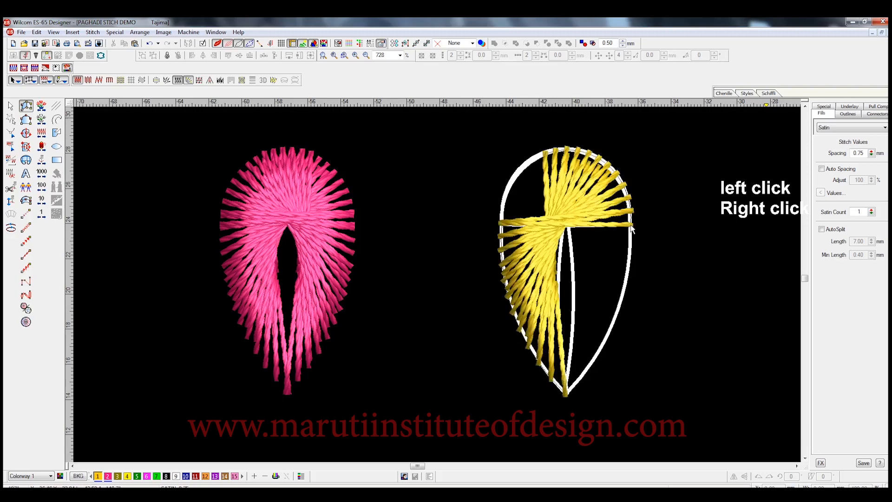
Duplicate the drop's half column and mirror the copy horizontally to fill the other half.
key("Escape")
right_click(590, 202)
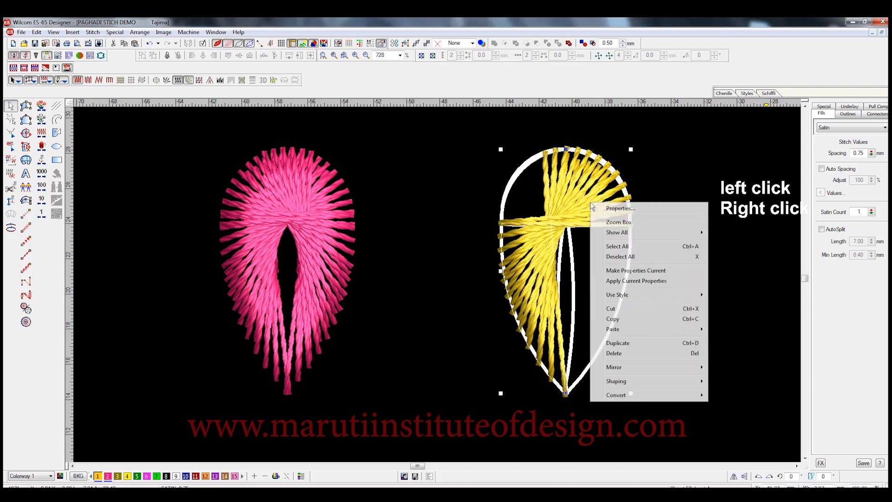
left_click(634, 343)
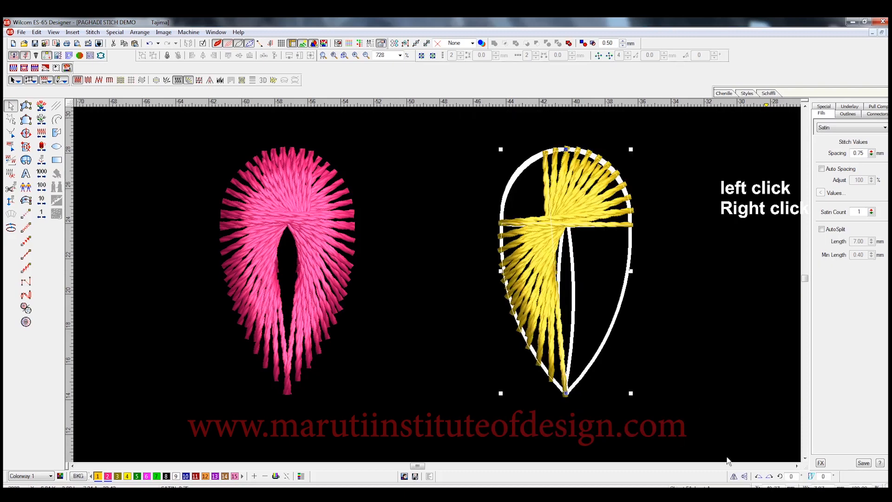
left_click(734, 478)
key("Escape")
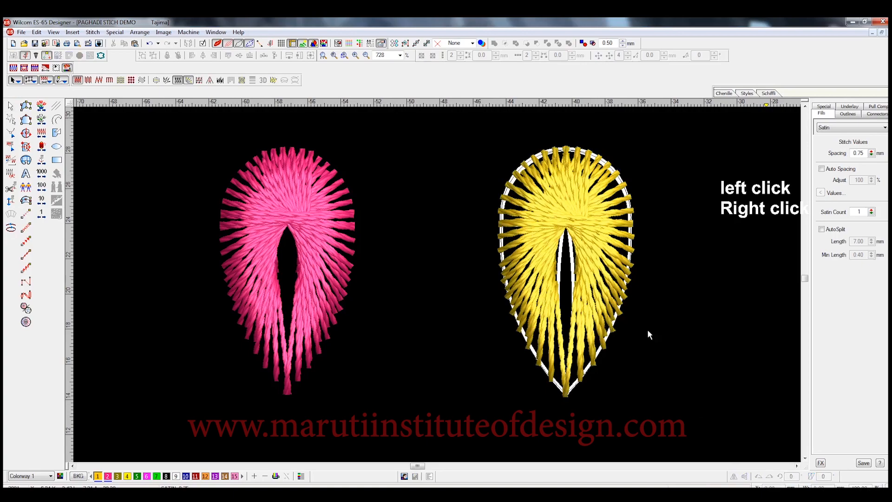
Start a satin column on the double-circle outline, crossing the outer circle's lower-left, left and upper-left edges to its upper-left and top edges.
key("shift+z")
scroll(543, 299, "down", 2)
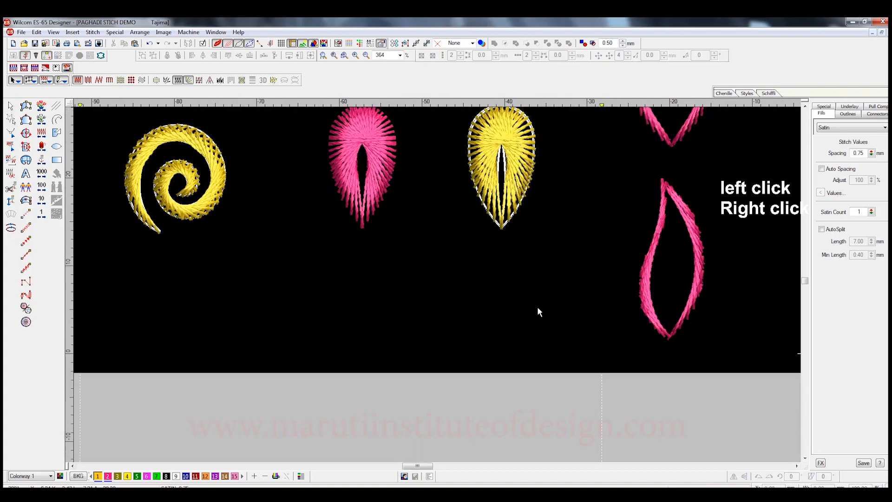
scroll(536, 310, "up", 3)
scroll(525, 328, "up", 3)
key("shift+z")
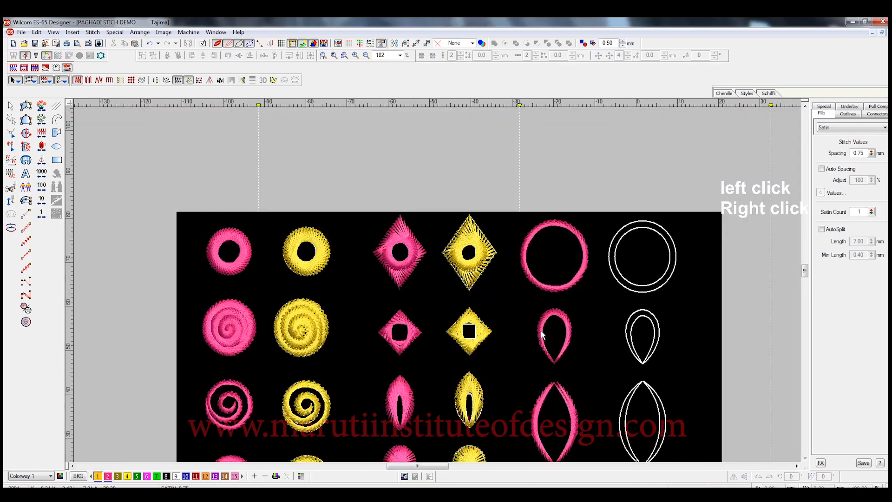
key("b")
left_click_drag(524, 194, 695, 305)
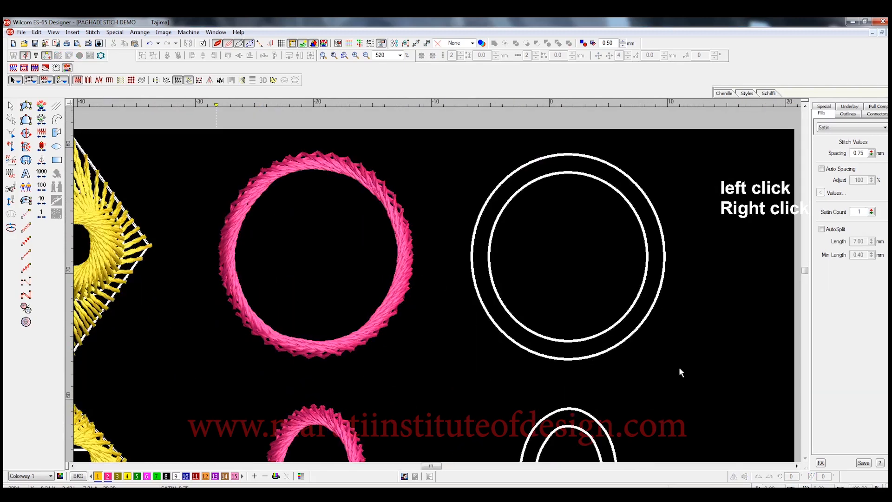
left_click_drag(679, 367, 720, 380)
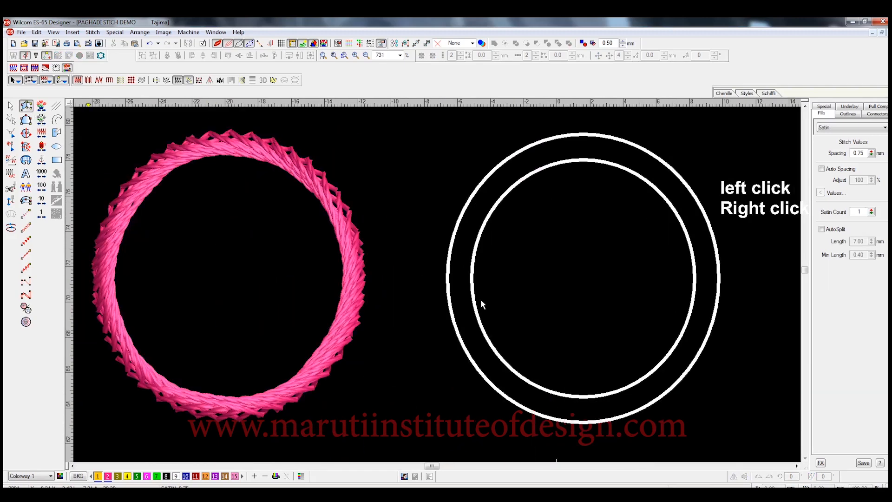
left_click(489, 177)
left_click(552, 140)
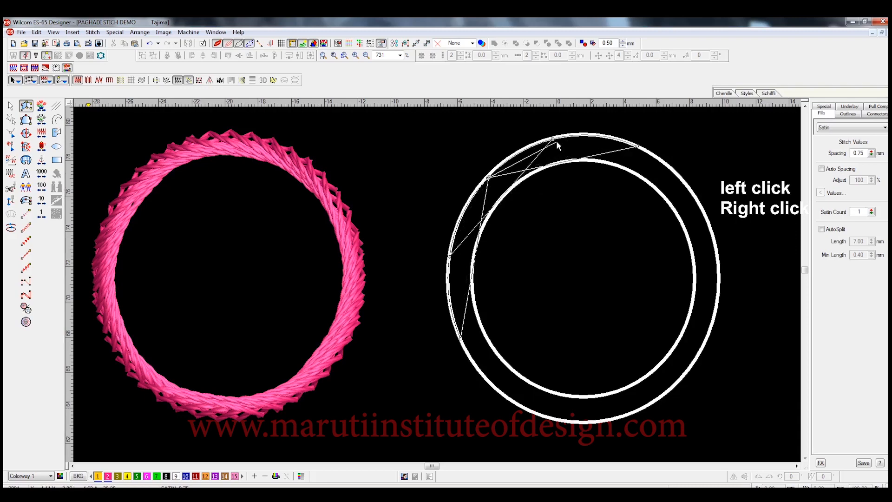
left_click(637, 147)
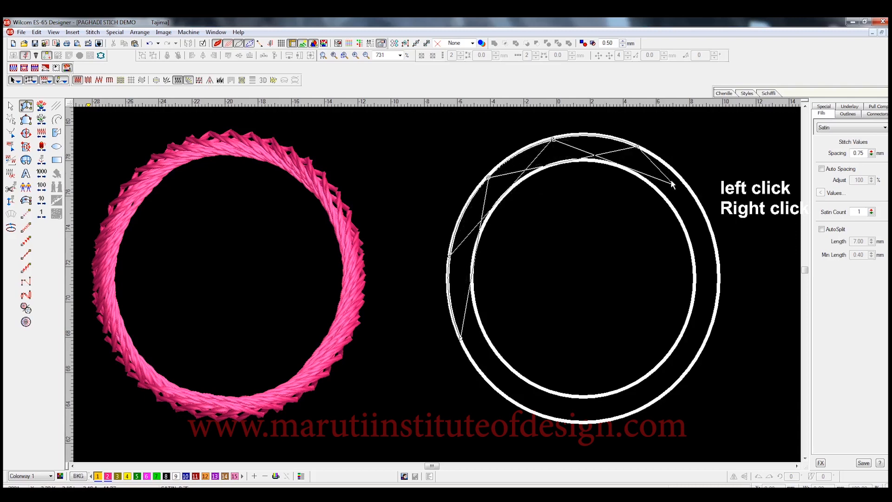
Continue the crossing pairs clockwise on the outer circle through its upper-right, right, lower-right and bottom edges.
left_click(693, 196)
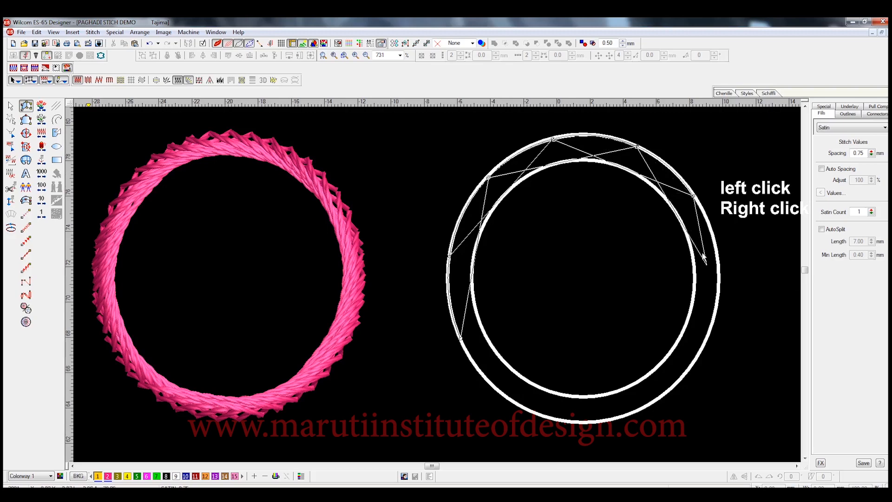
left_click(718, 283)
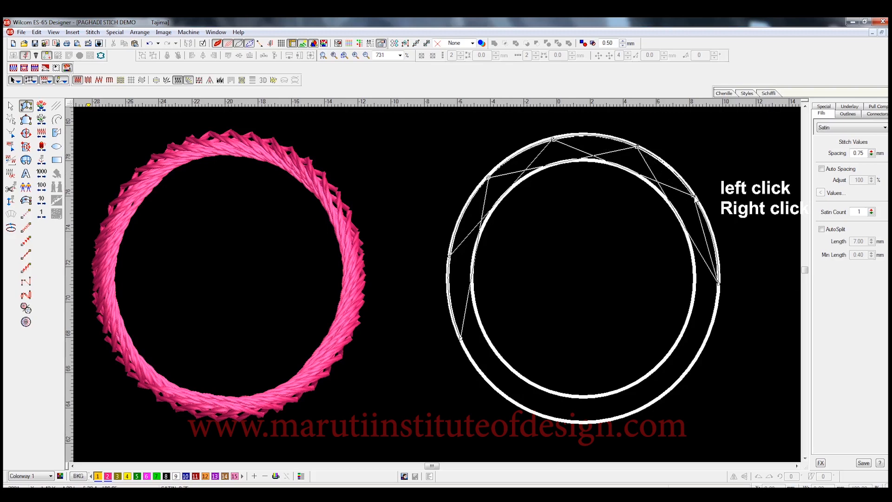
left_click(695, 356)
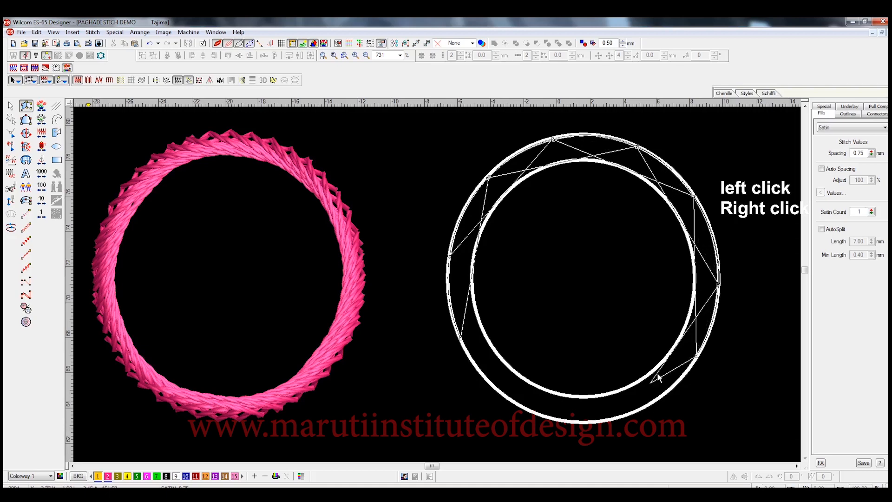
left_click(629, 416)
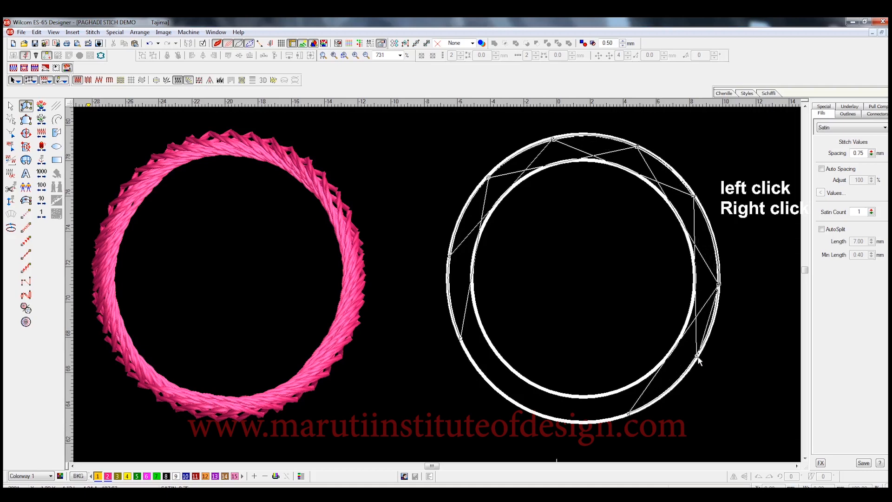
Carry the crossing pairs along the outer circle's bottom and left edges back to the start and generate the ring's satin column.
left_click(553, 417)
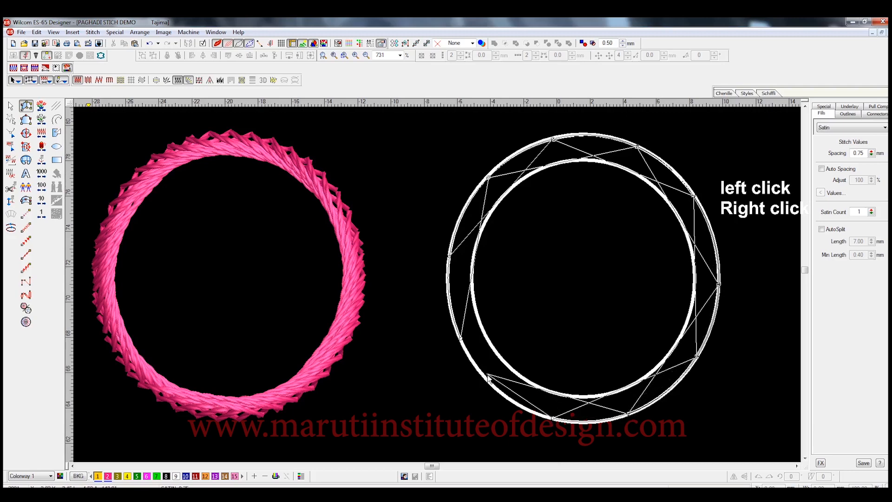
left_click(476, 366)
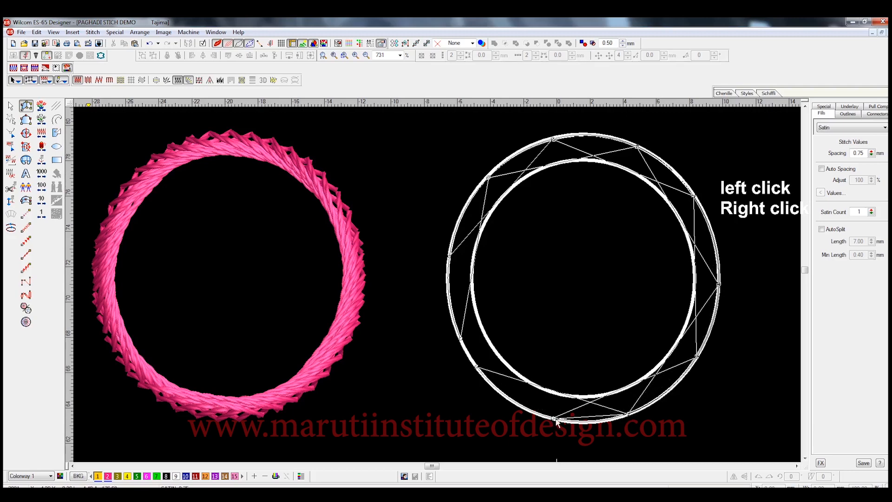
left_click(449, 299)
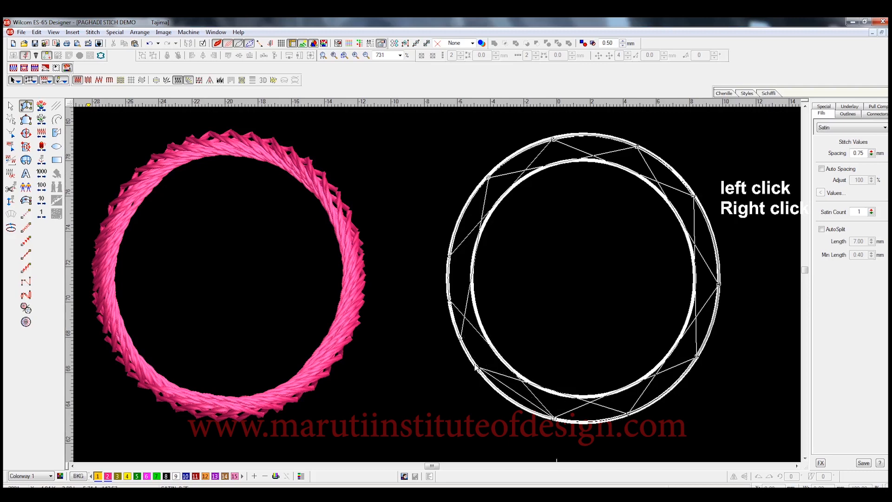
left_click(465, 205)
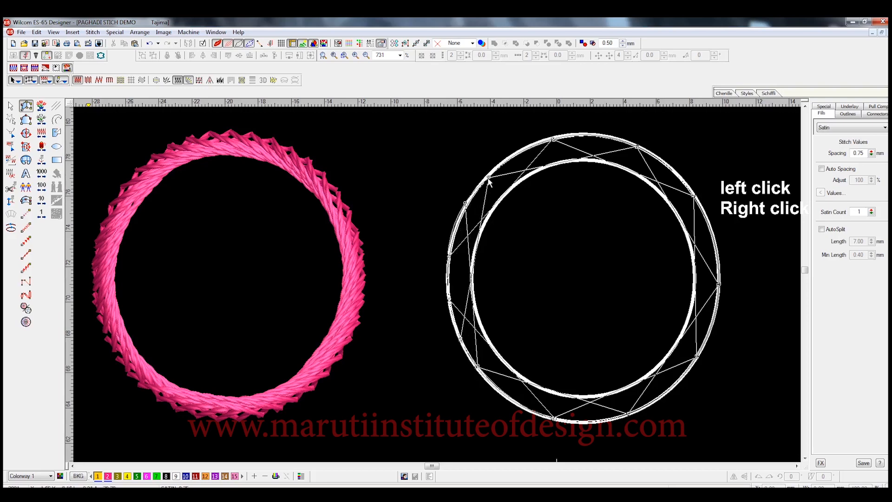
key("Return")
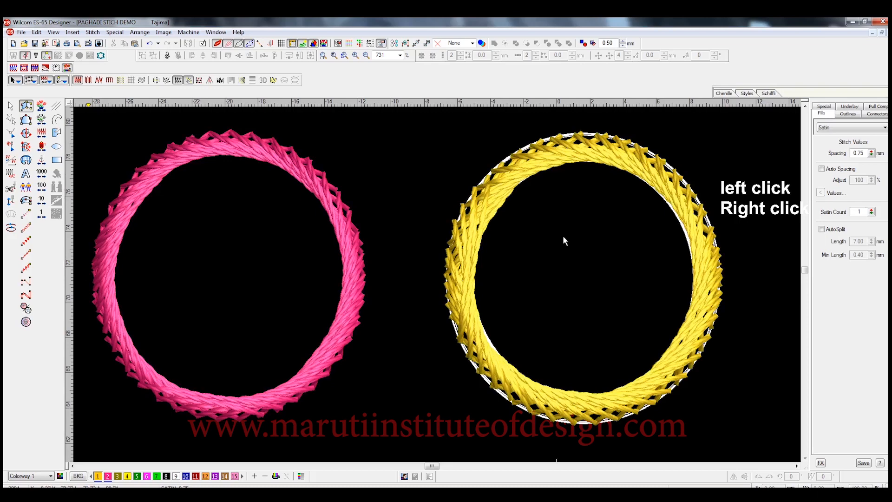
Start a satin column on the double teardrop outline, crossing its bottom tip to the left side and its lower-left edge to the upper-left.
key("shift+z")
scroll(562, 238, "down", 2)
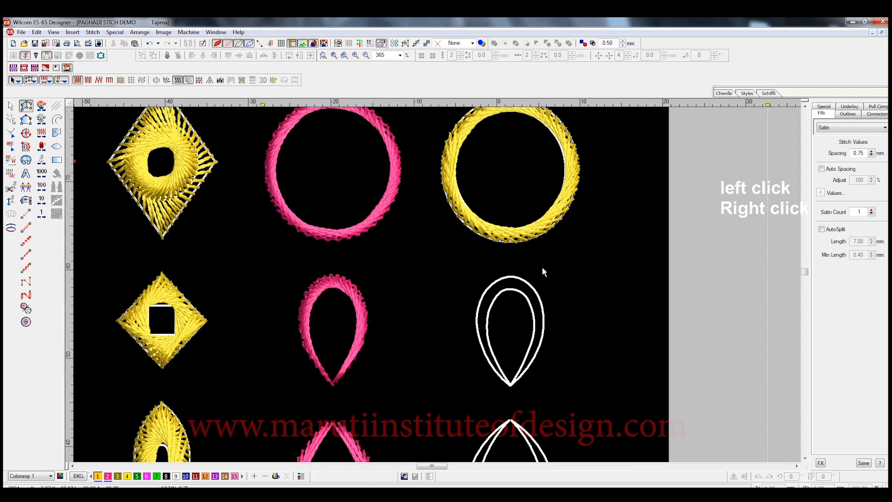
left_click_drag(269, 253, 580, 402)
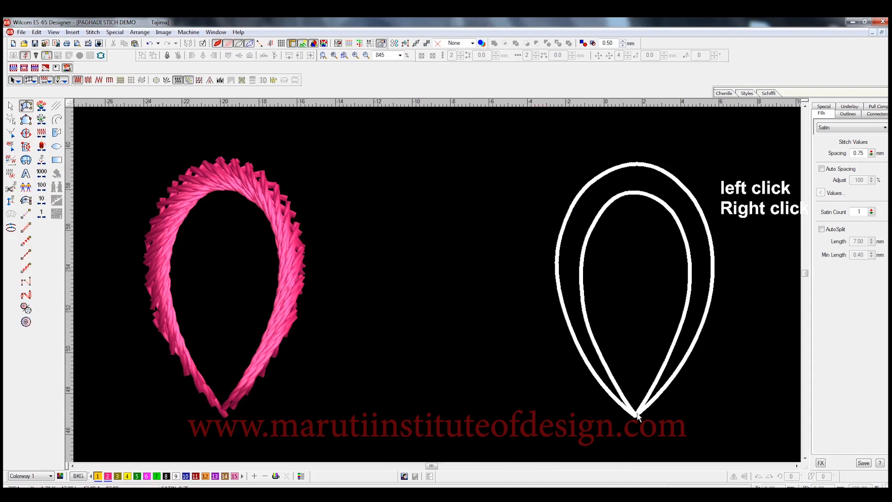
left_click(560, 287)
left_click(596, 374)
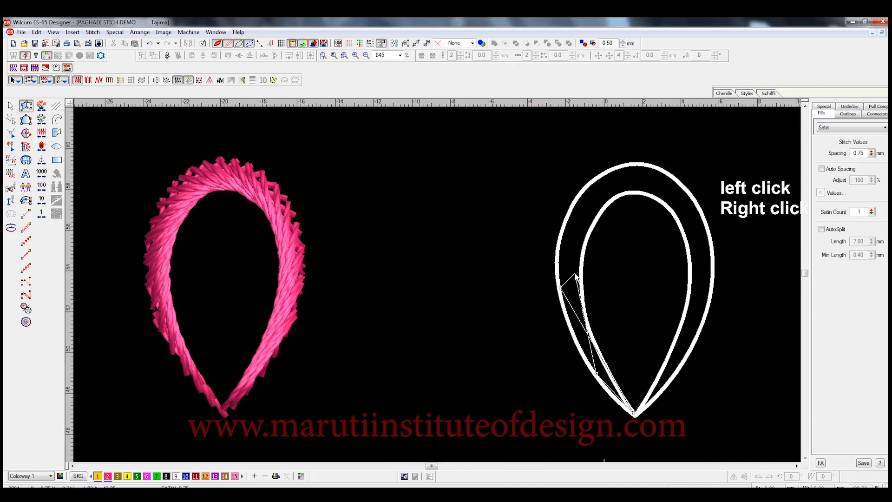
left_click(566, 220)
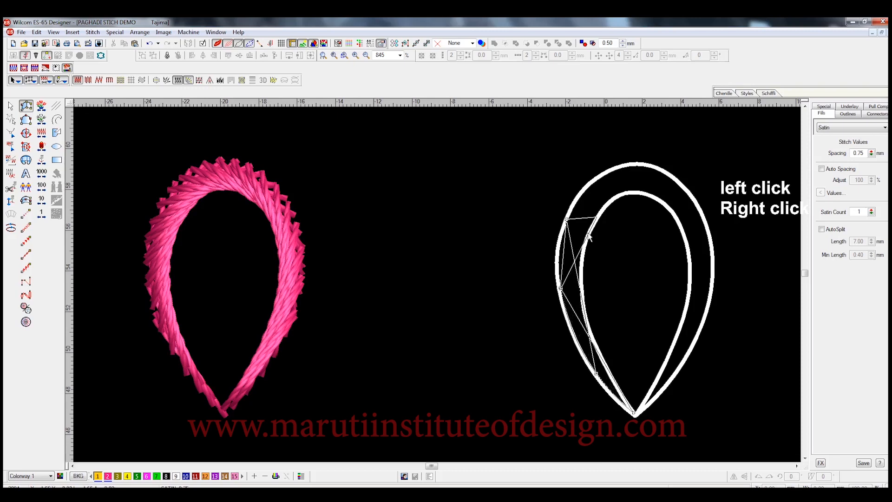
Continue the crossing pairs on the teardrop outline from its upper-left edge over the top to its upper-right edge.
left_click(617, 167)
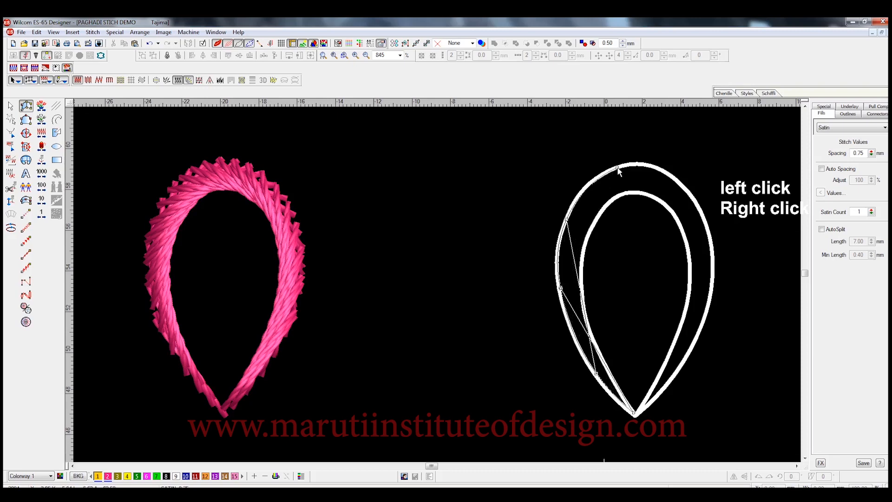
left_click(560, 244)
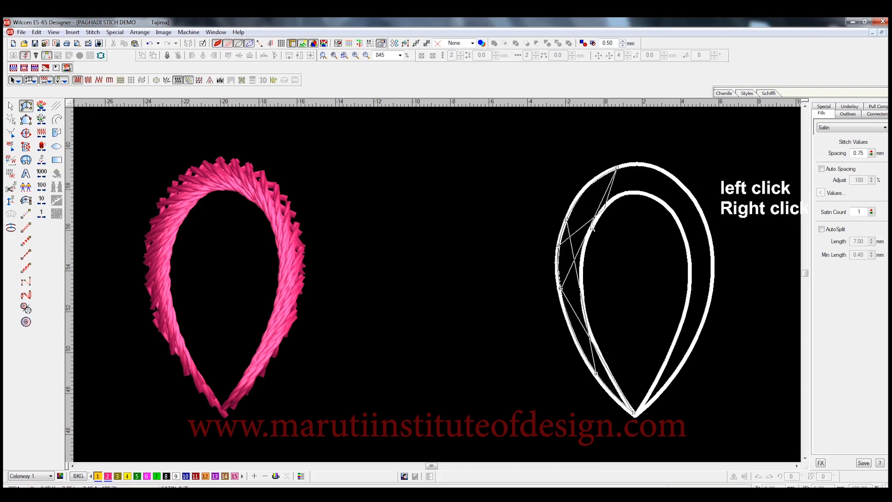
left_click(648, 168)
right_click(574, 201)
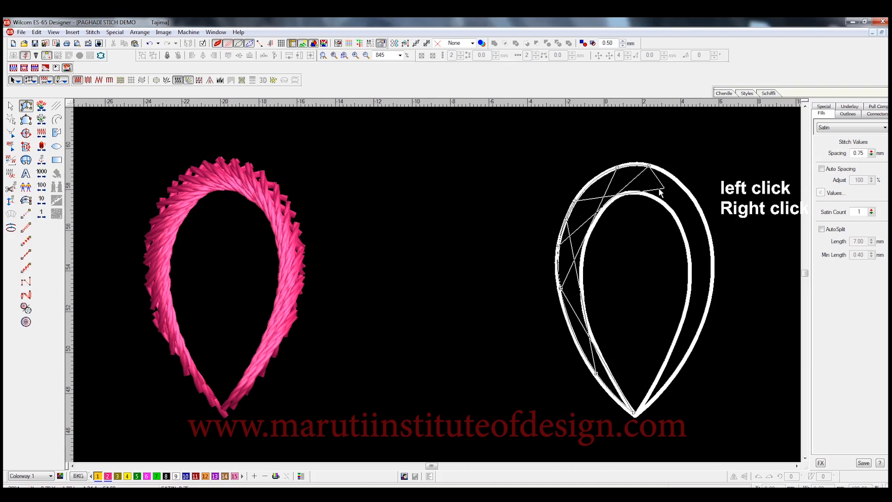
right_click(683, 187)
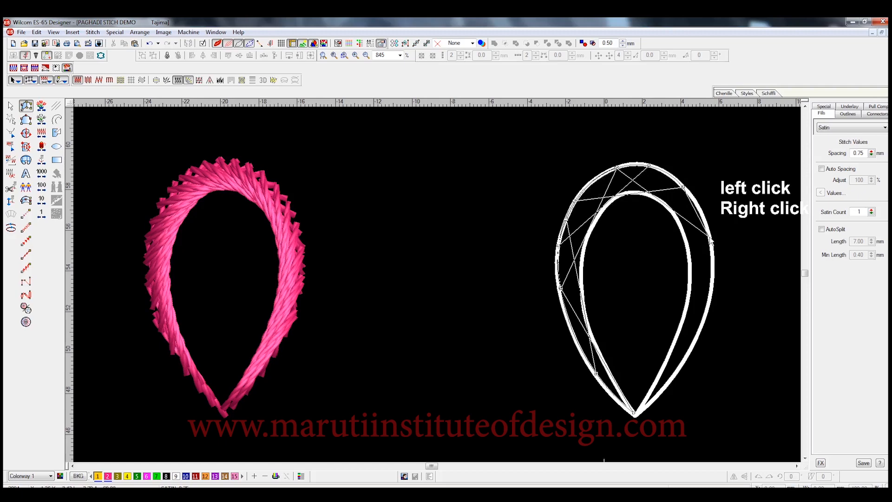
left_click(660, 171)
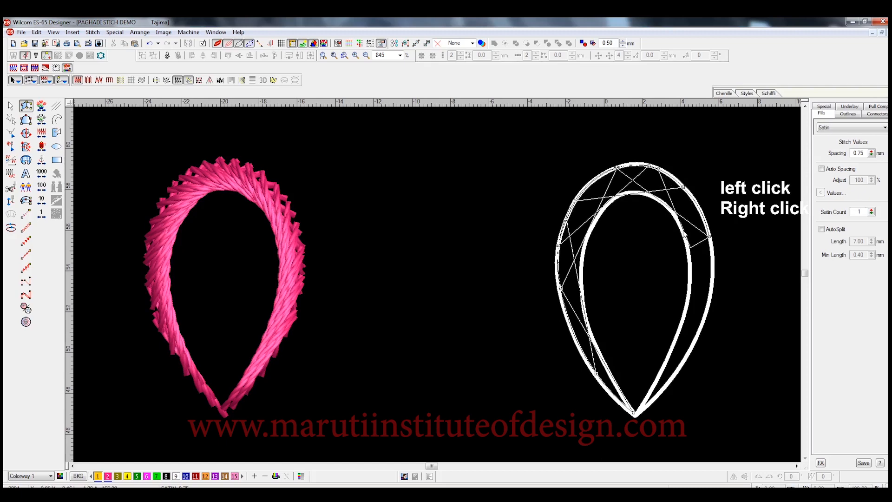
Carry the crossing pairs down the teardrop's right edge to its bottom tip and generate the satin column.
right_click(709, 301)
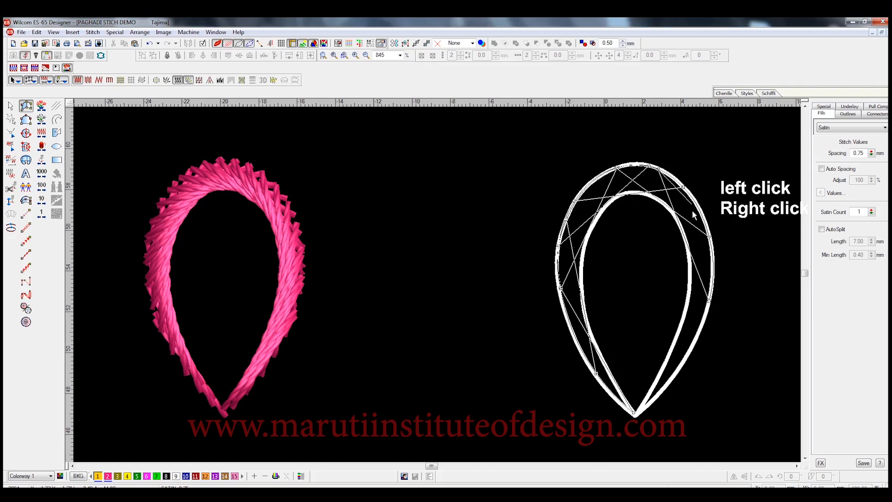
right_click(692, 200)
right_click(693, 346)
right_click(709, 238)
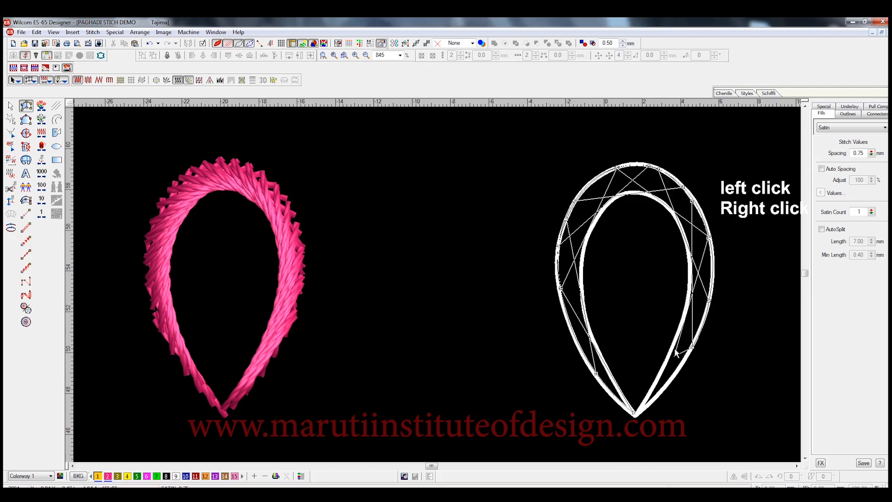
right_click(663, 388)
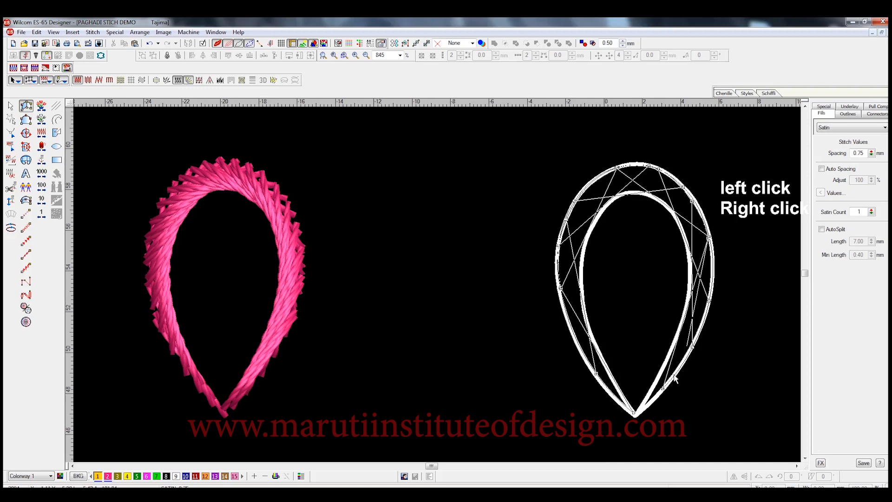
right_click(710, 292)
left_click(636, 413)
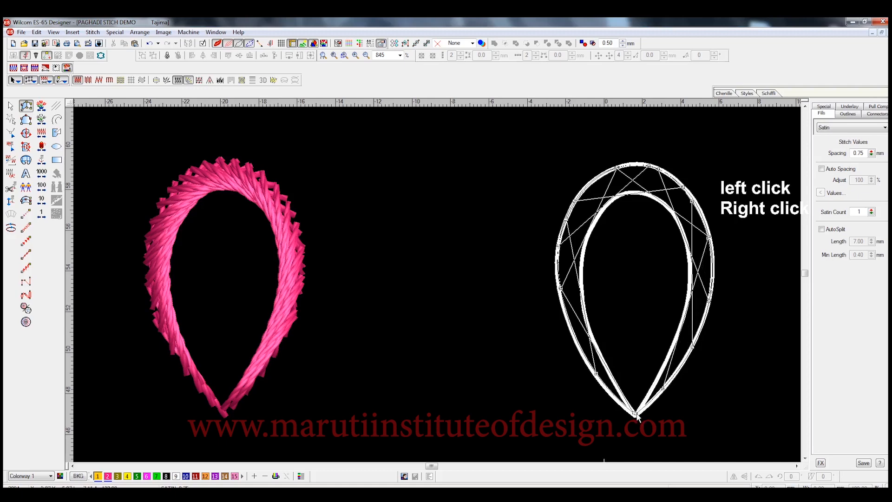
key("Return")
key("Escape")
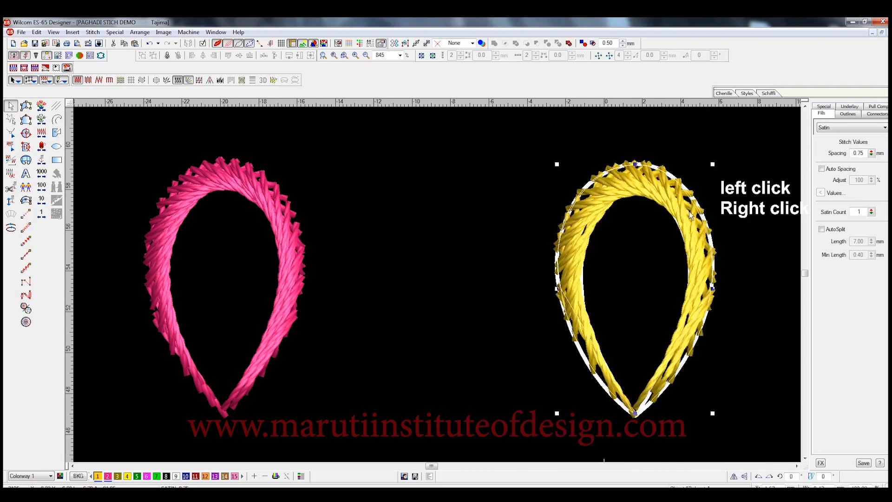
Digitize a crossing satin column along the left half of the double pointed-oval outline, from its bottom tip to its top tip.
key("shift+z")
scroll(581, 263, "down", 4)
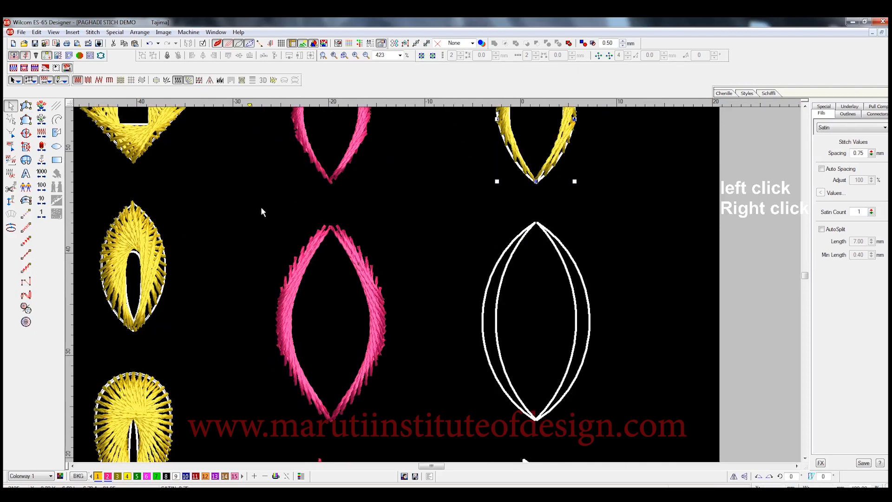
key("b")
left_click_drag(253, 195, 612, 442)
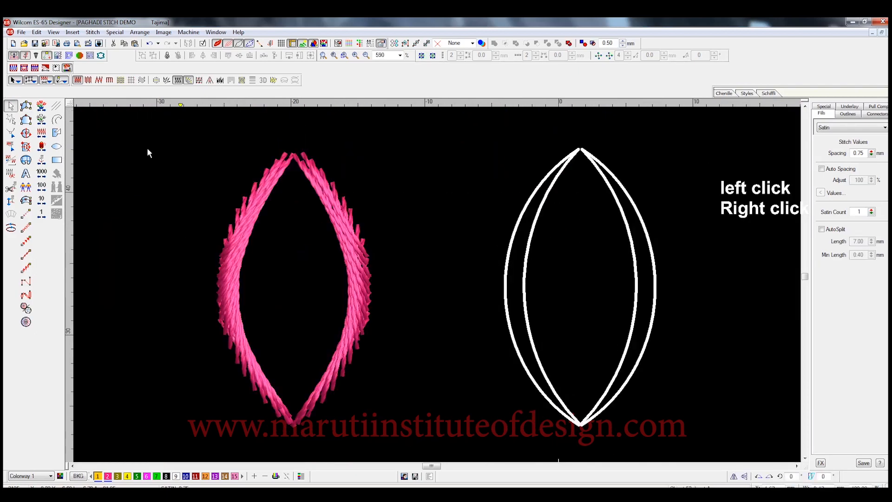
left_click(26, 106)
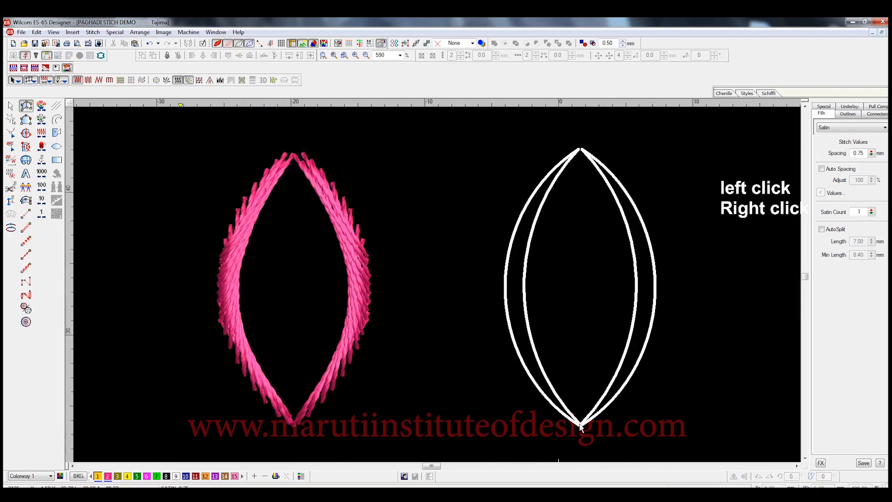
left_click(512, 332)
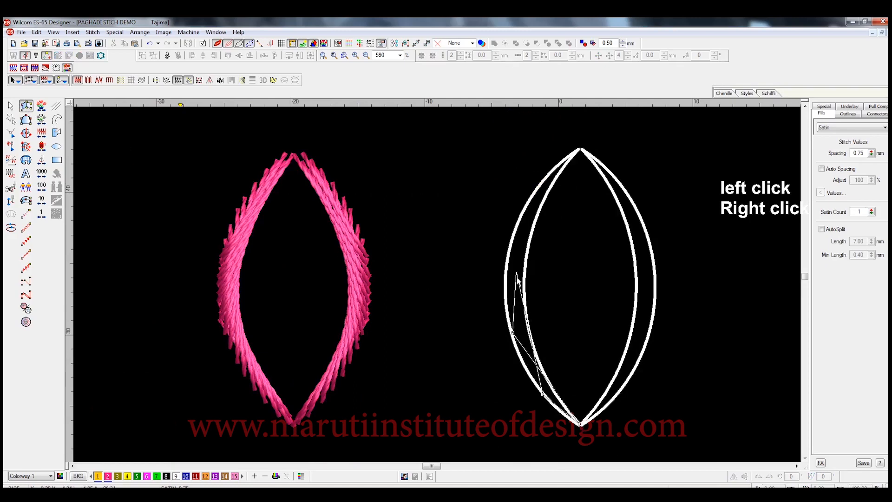
left_click(509, 245)
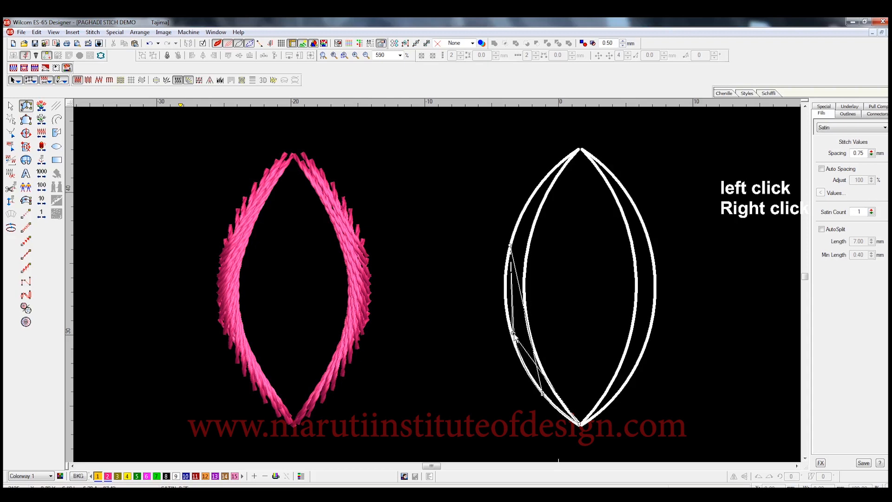
left_click(534, 194)
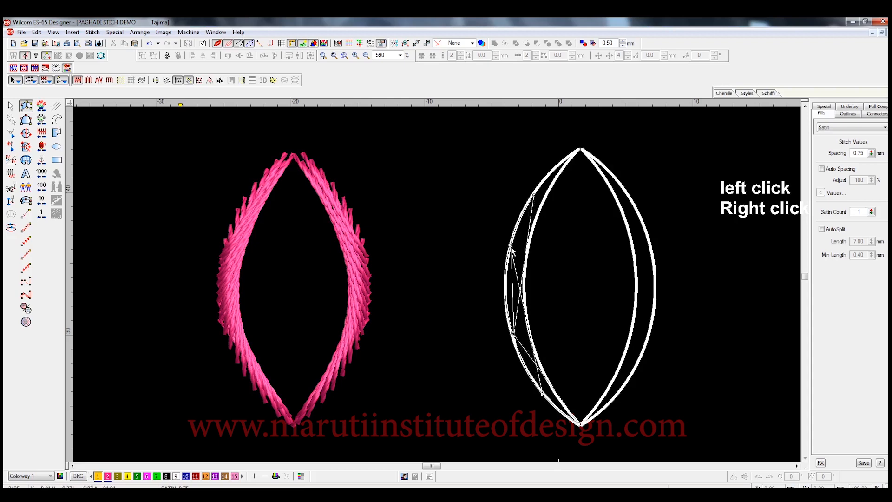
left_click(577, 149)
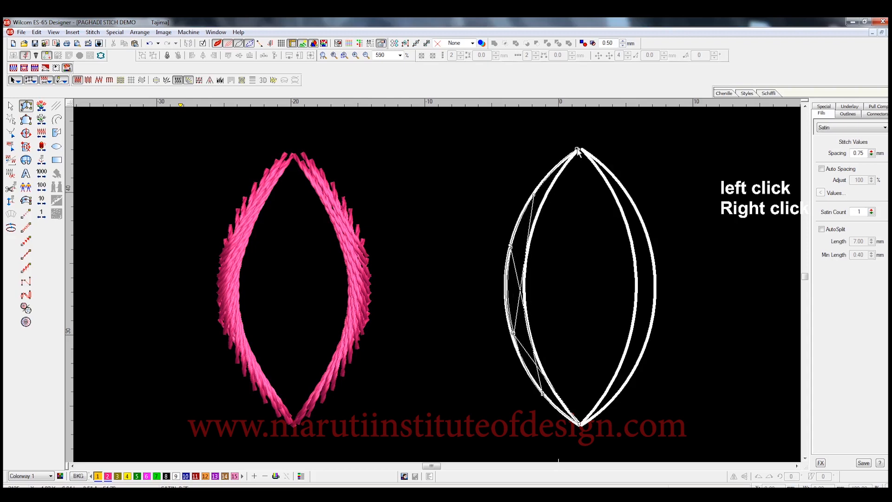
key("Return")
key("Escape")
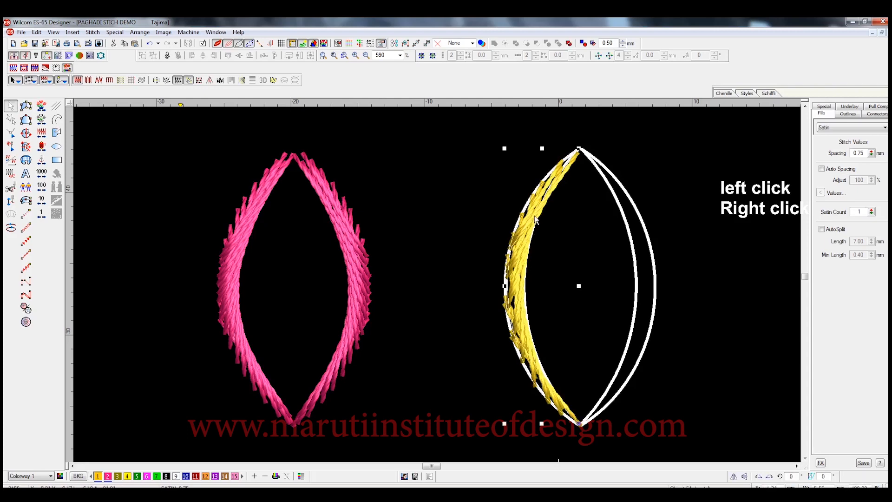
Duplicate the pointed oval's left satin column and mirror the copy about the vertical axis through the tips onto the right half.
right_click(536, 219)
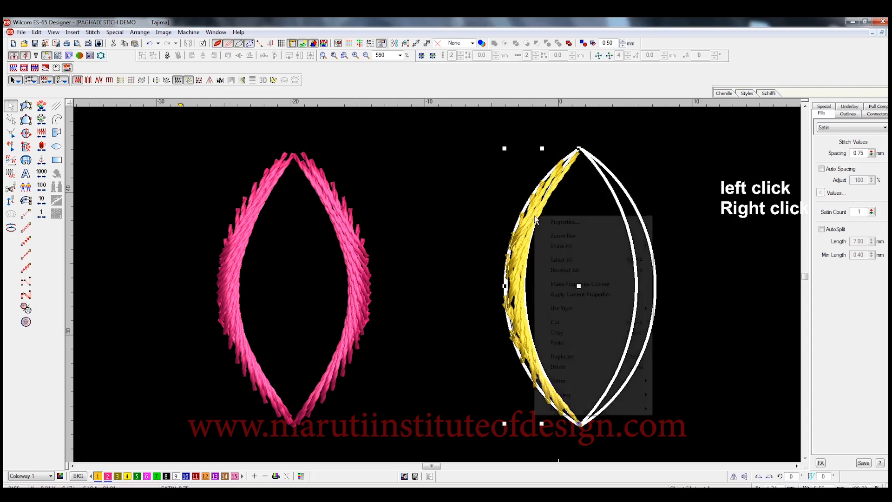
left_click(575, 356)
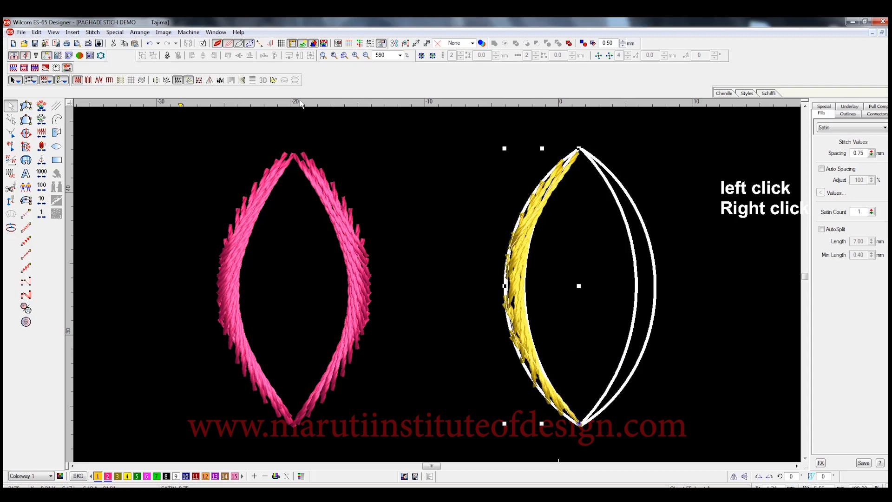
left_click(36, 32)
mouse_move(48, 34)
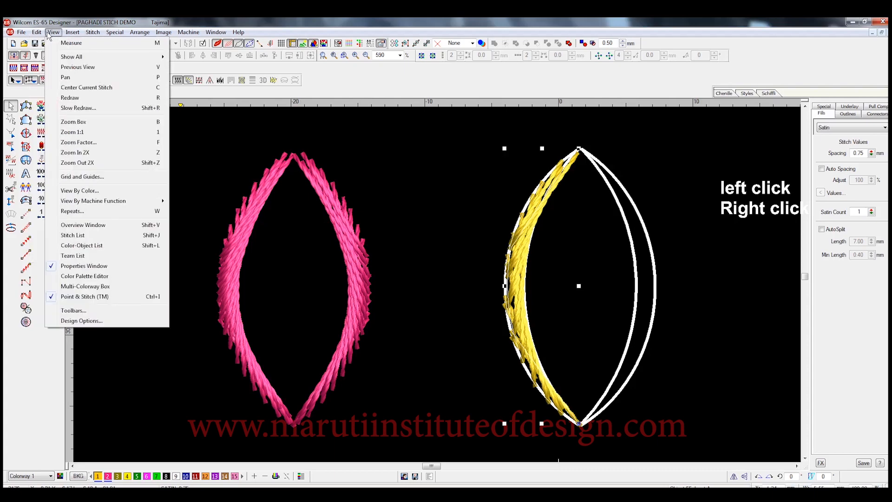
key("alt+e")
key("t")
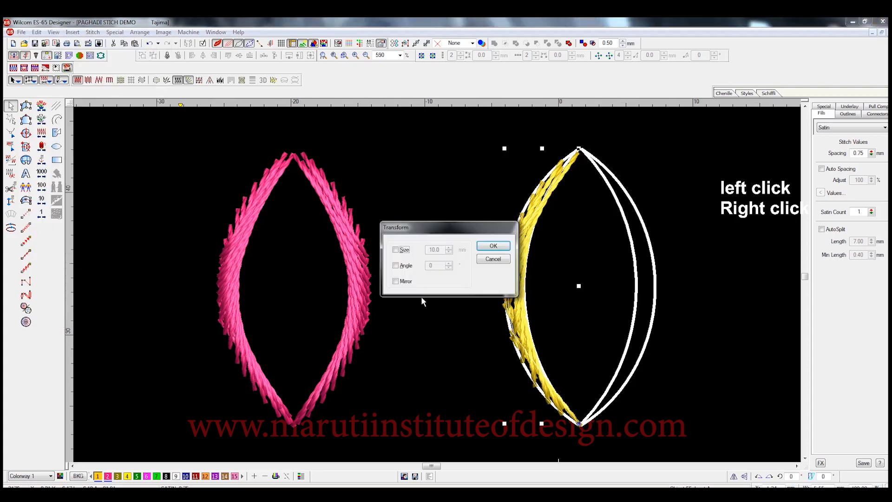
left_click(492, 246)
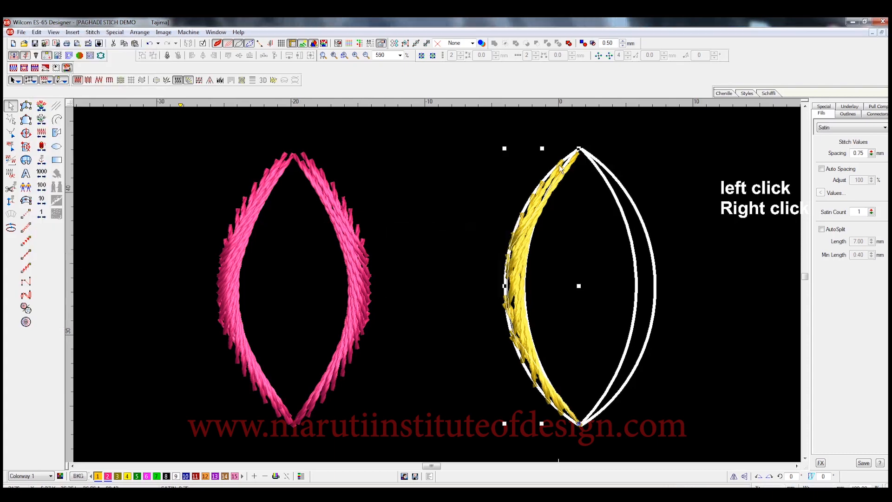
left_click(589, 424)
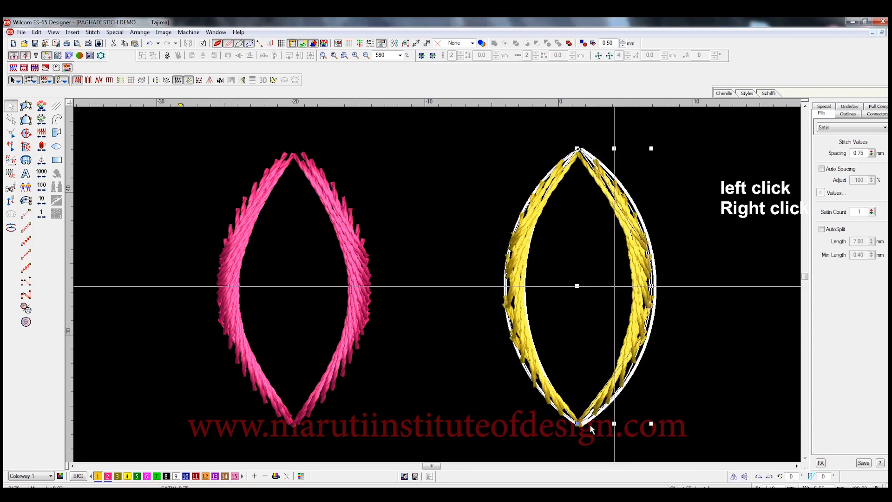
Digitize a crossing satin column along the left side of the double curved-leaf outline, from its bottom tip to its top tip.
scroll(590, 417, "down", 5)
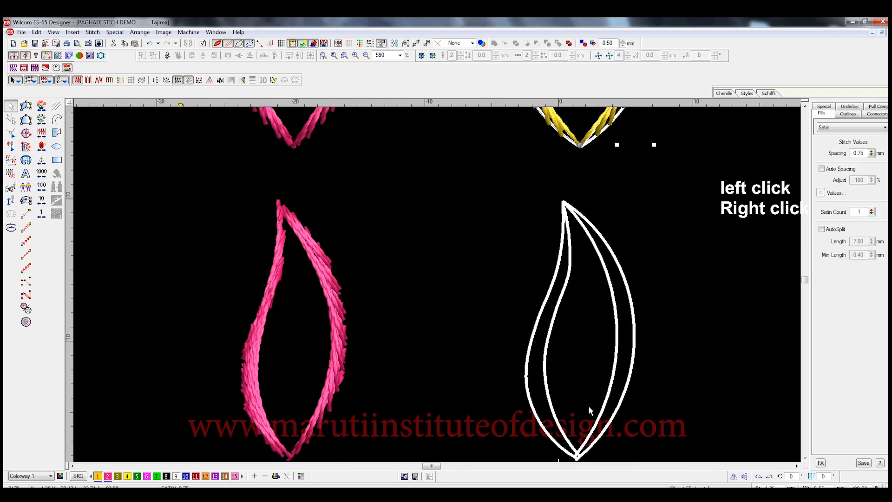
scroll(589, 410, "down", 1)
left_click(26, 106)
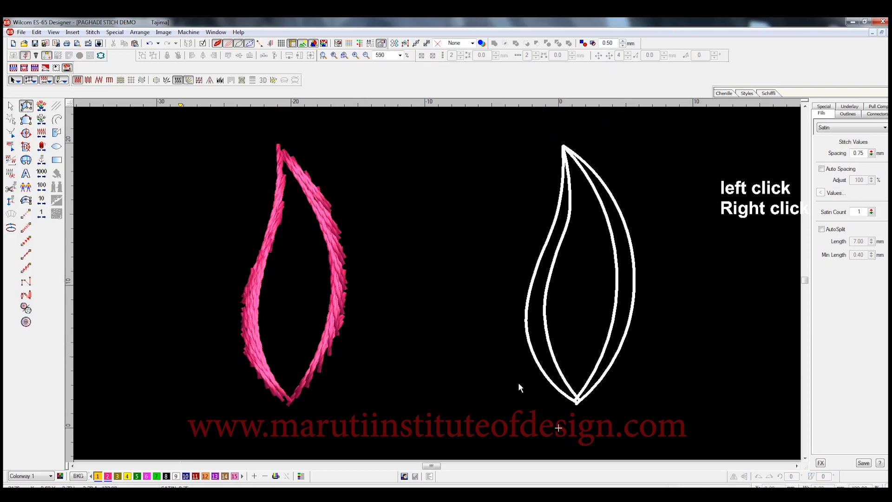
left_click(577, 401)
left_click(526, 329)
left_click(546, 376)
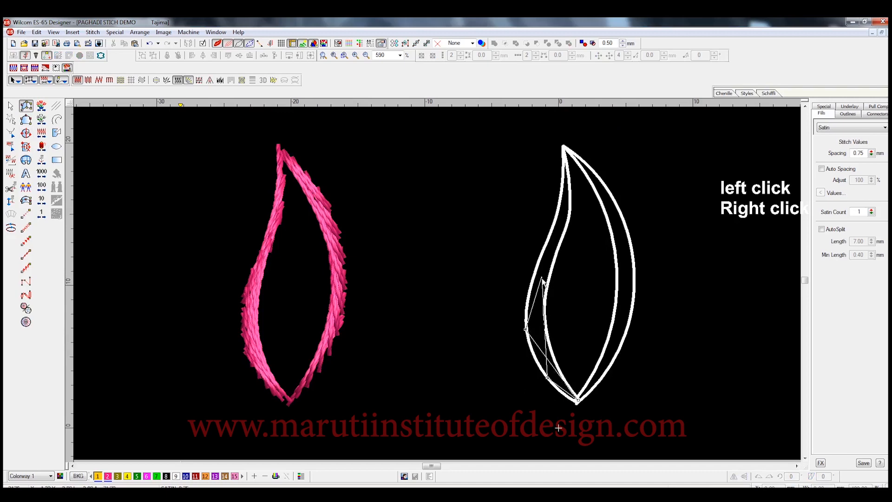
left_click(541, 253)
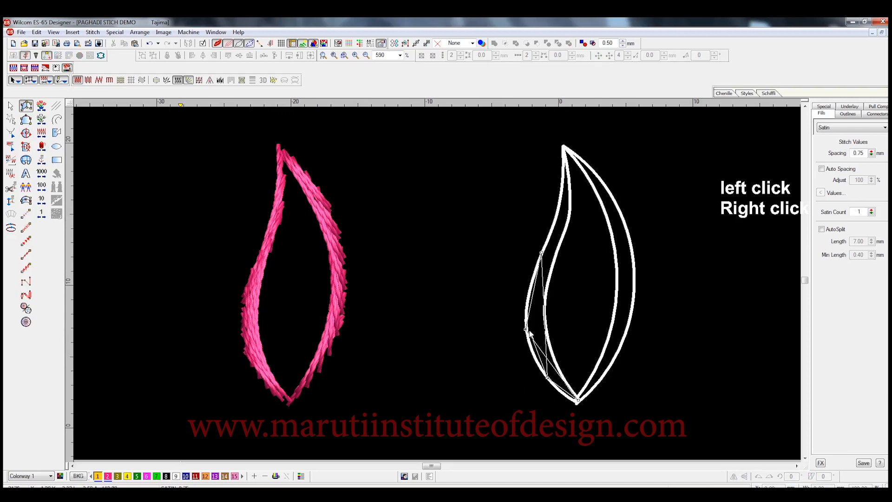
left_click(569, 211)
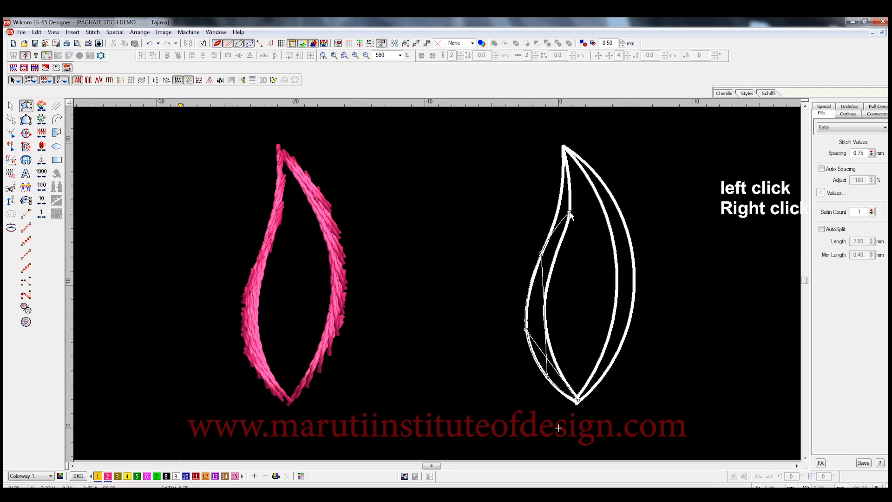
right_click(570, 173)
right_click(568, 219)
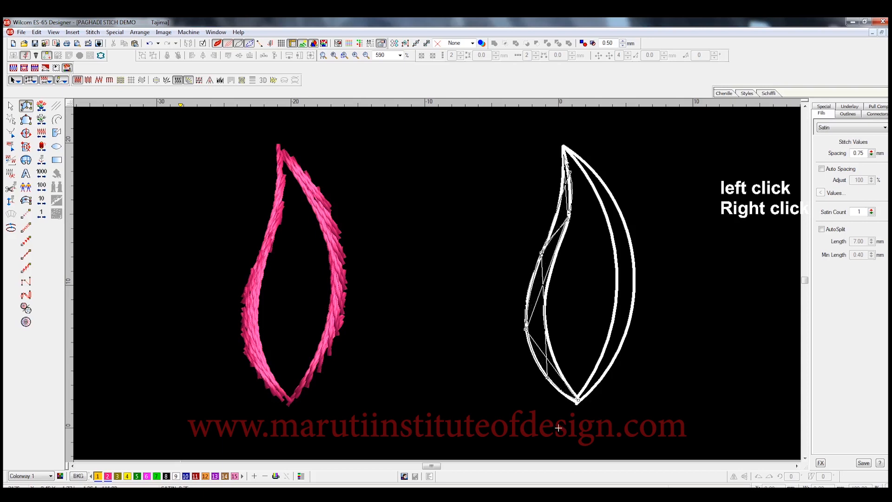
left_click(560, 141)
key("Return")
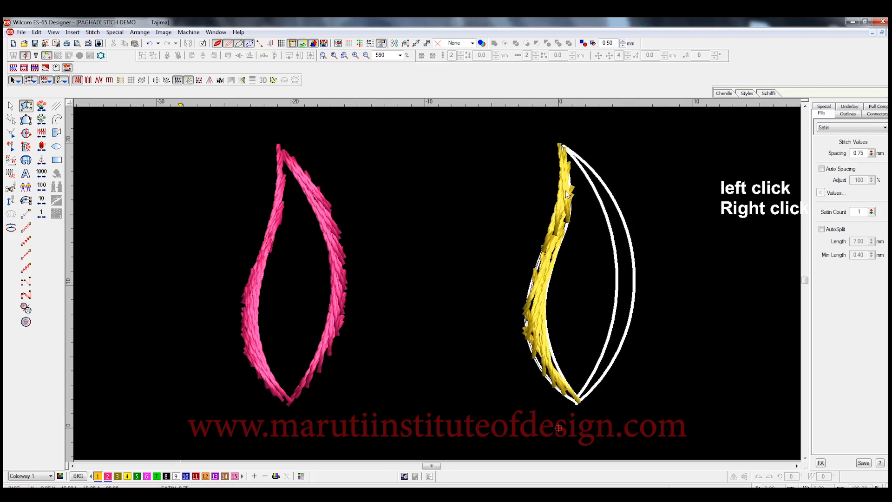
Digitize a crossing satin column along the curved leaf's right side from bottom tip to top tip and show the whole design.
left_click(576, 402)
left_click(599, 382)
left_click(631, 310)
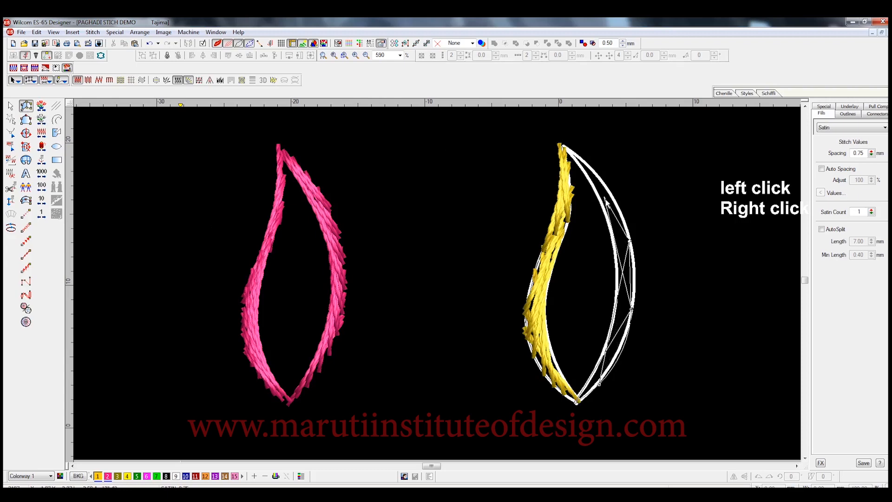
right_click(599, 179)
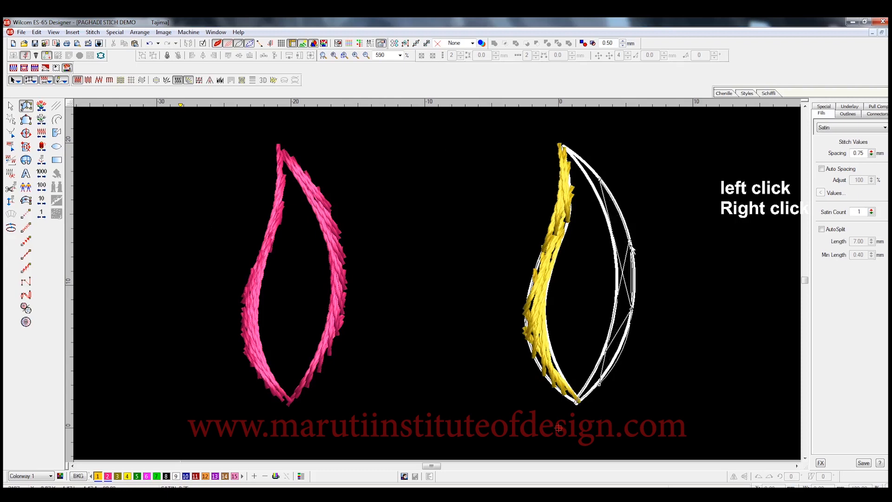
right_click(630, 245)
left_click(563, 144)
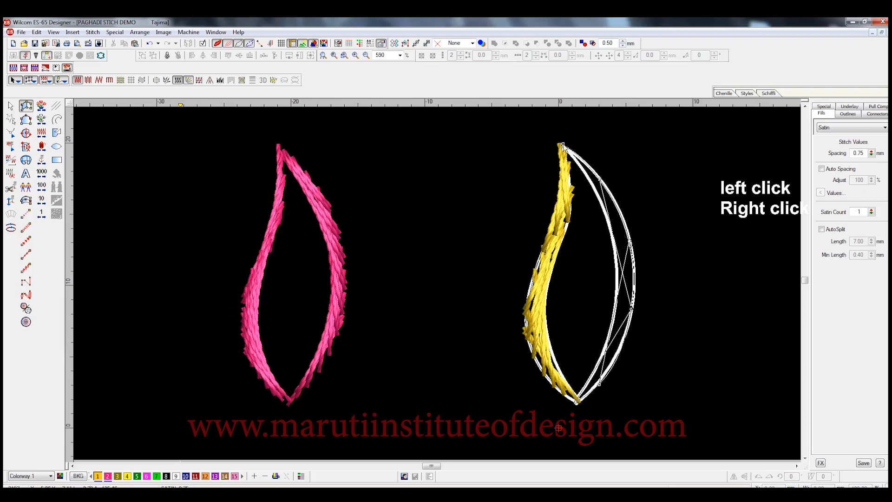
key("Return")
key("0")
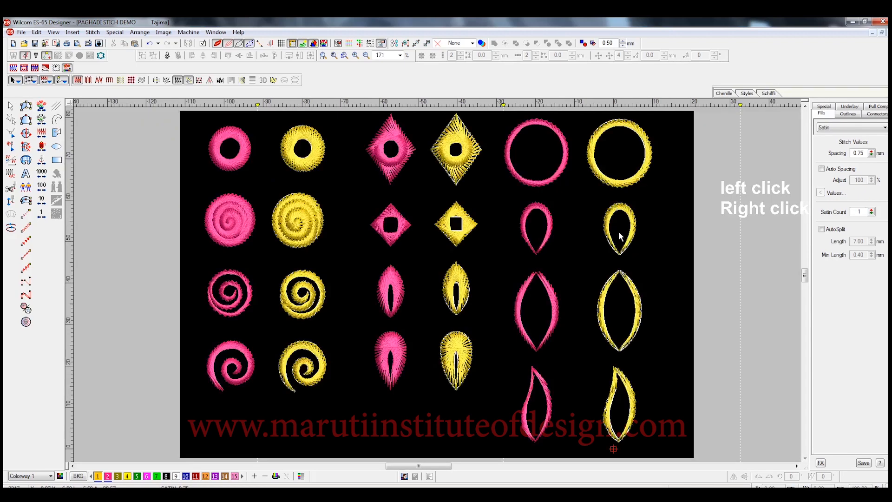
Set the display background color of Colorway 1 to black.
left_click(82, 477)
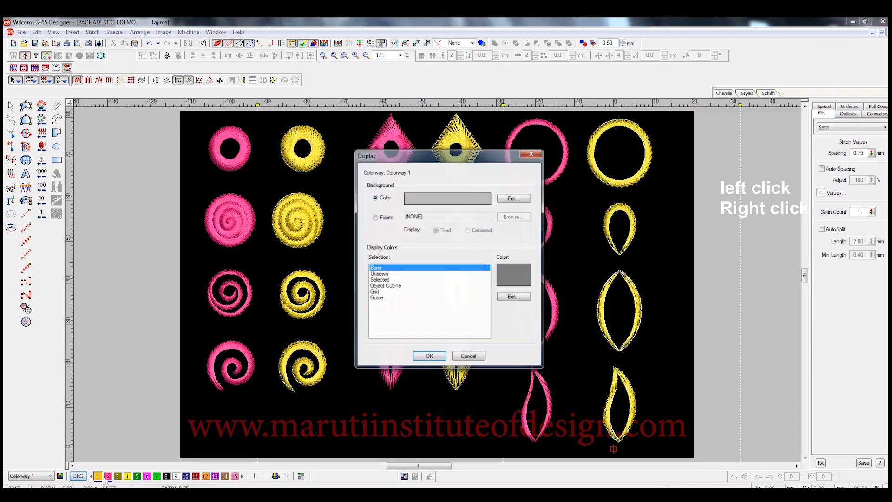
left_click(514, 199)
left_click(354, 262)
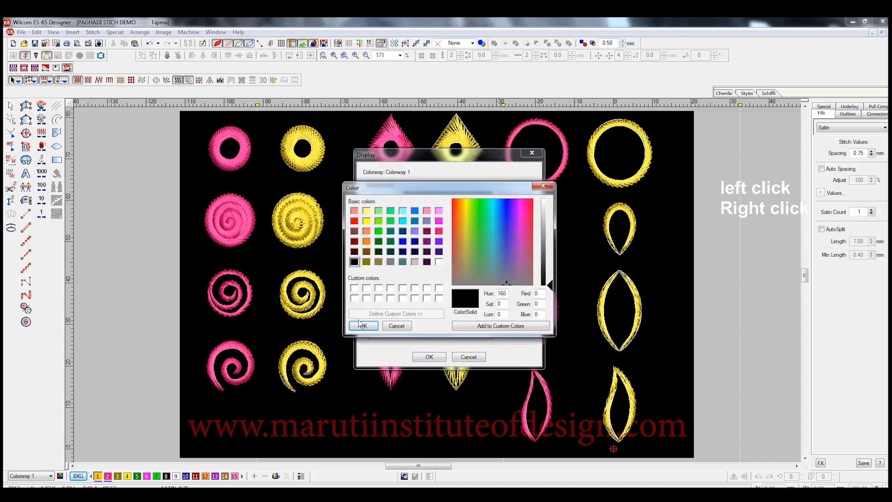
left_click(363, 326)
left_click(430, 356)
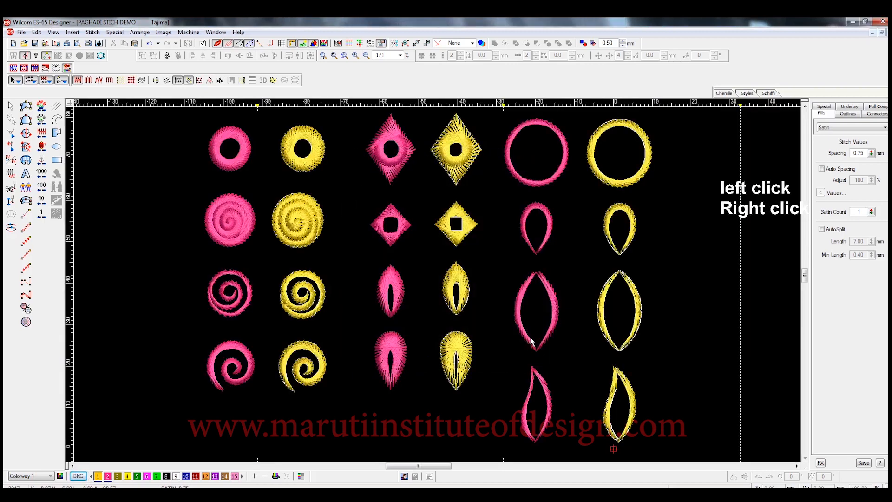
Deselect all objects and hide the white outline artwork so that only the embroidery stitches are displayed.
key("ctrl+a")
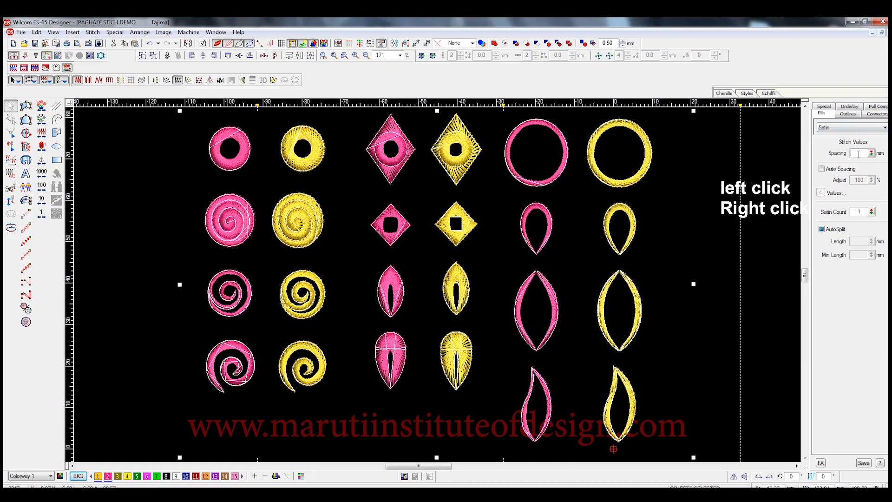
key("Escape")
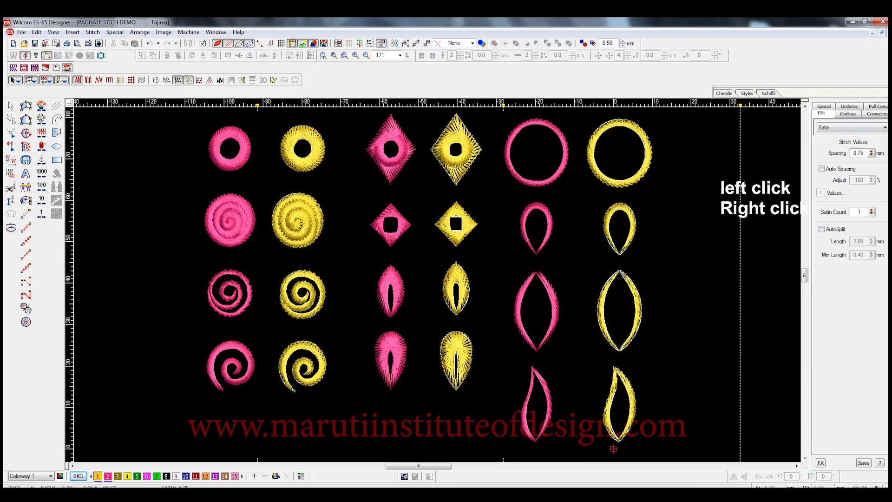
left_click(315, 44)
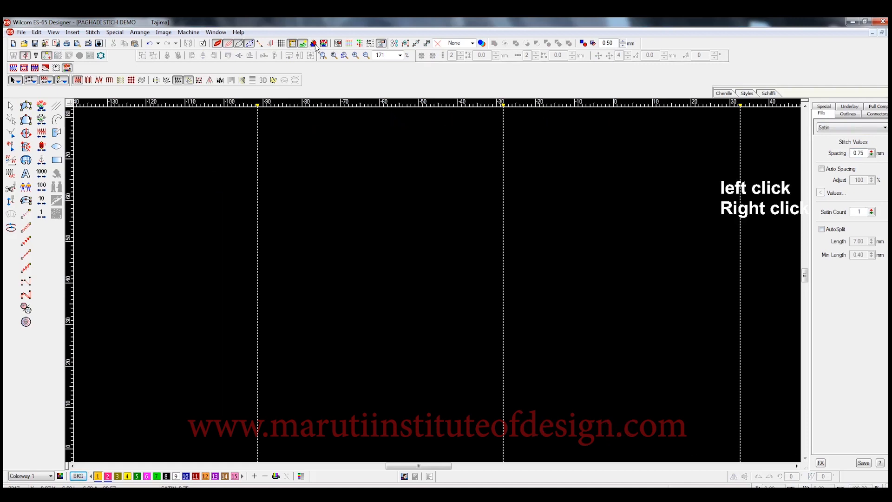
left_click(281, 44)
left_click(282, 44)
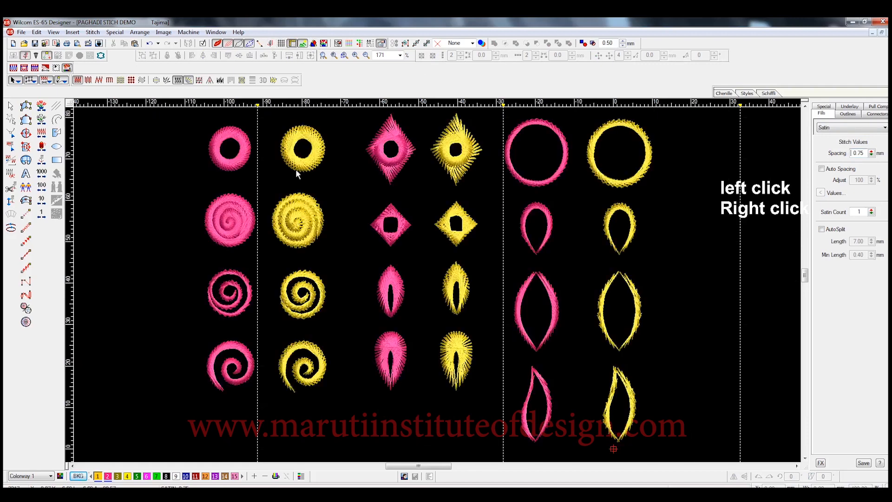
Clear any selection and hide the rulers and dashed guide lines around the design.
left_click_drag(206, 117, 672, 278)
key("Escape")
left_click(292, 43)
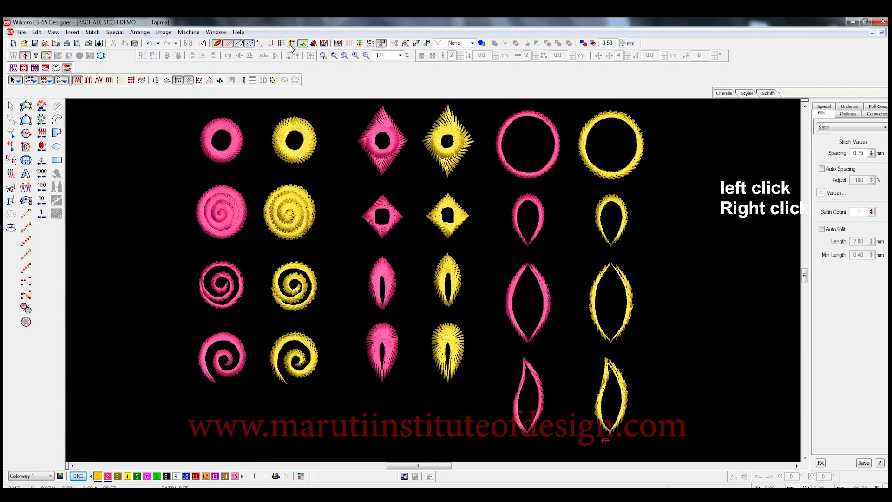